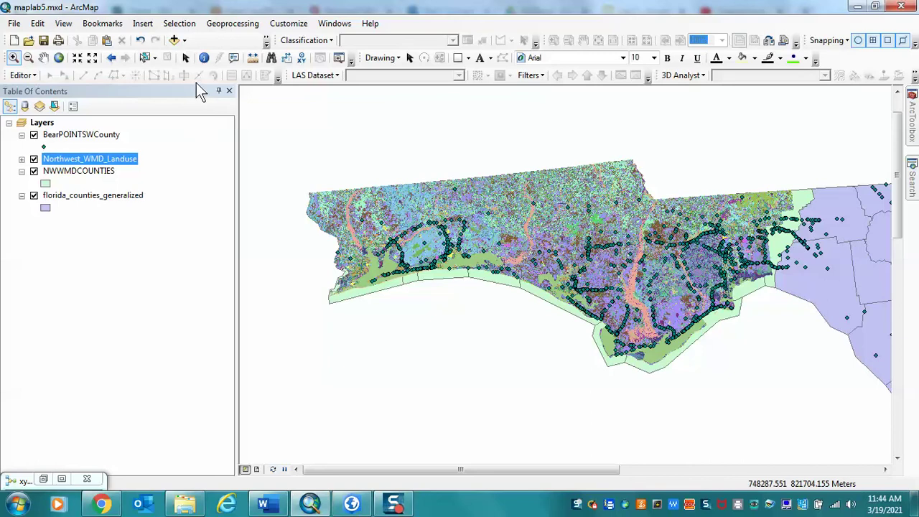
Select by location the BearPOINTSWCounty features that intersect the NWWMDCOUNTIES source layer.
{"action": "left_click", "coordinate": [180, 26]}
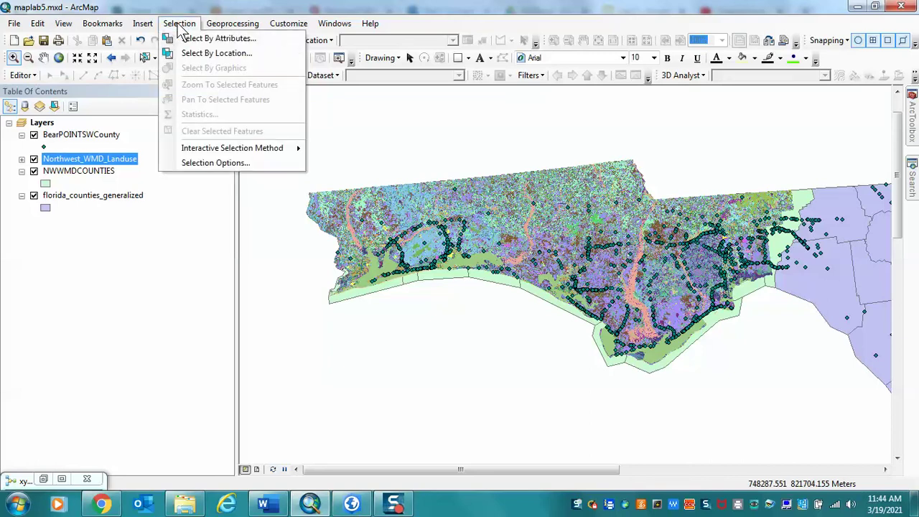
{"action": "left_click", "coordinate": [208, 53]}
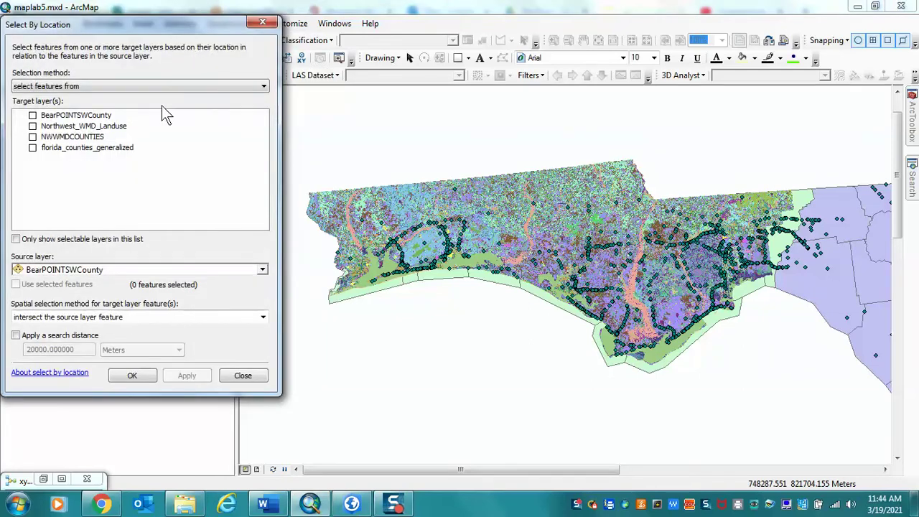
{"action": "left_click", "coordinate": [32, 115]}
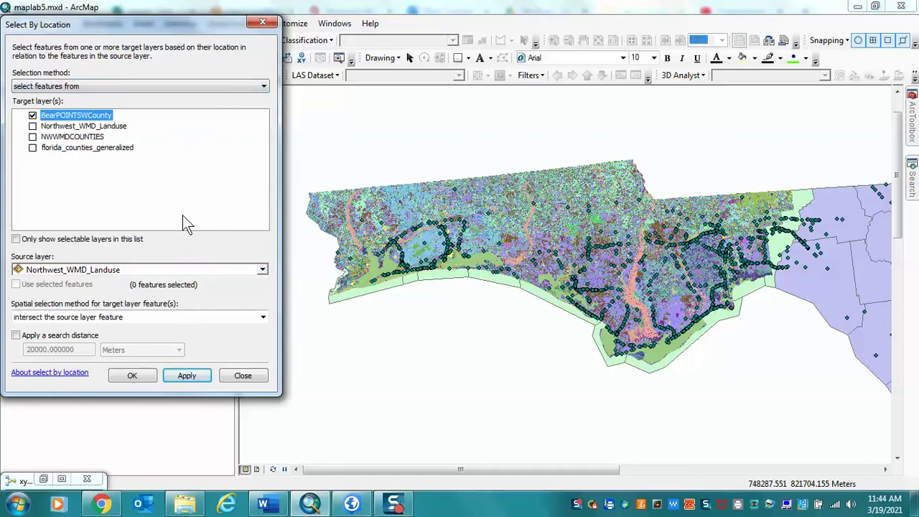
{"action": "left_click", "coordinate": [262, 272]}
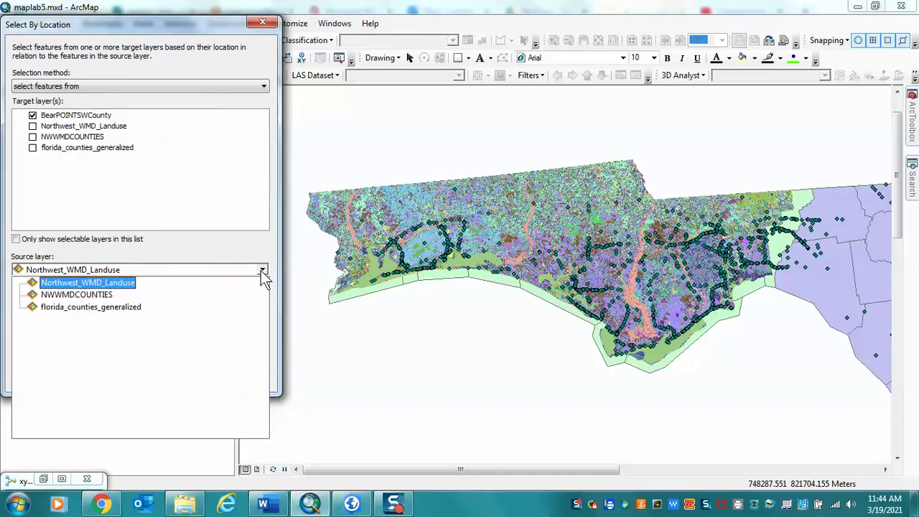
{"action": "left_click", "coordinate": [105, 296]}
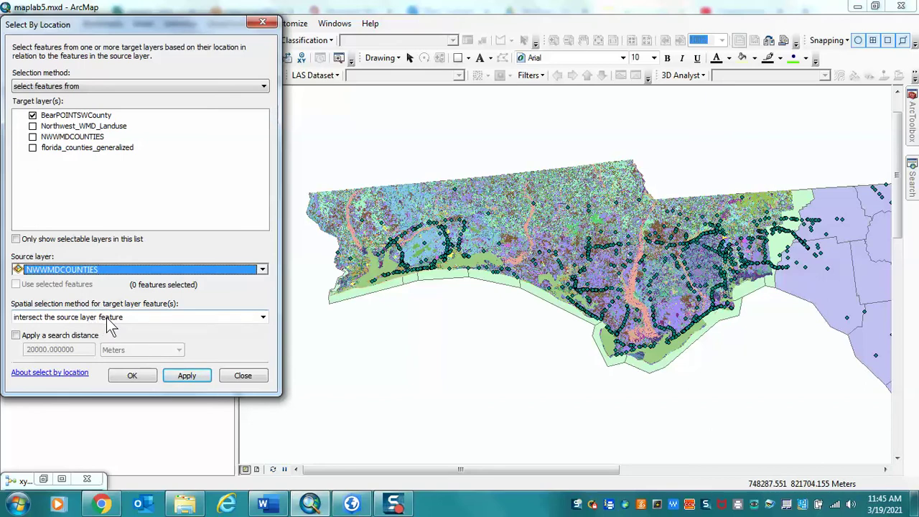
{"action": "left_click", "coordinate": [180, 379]}
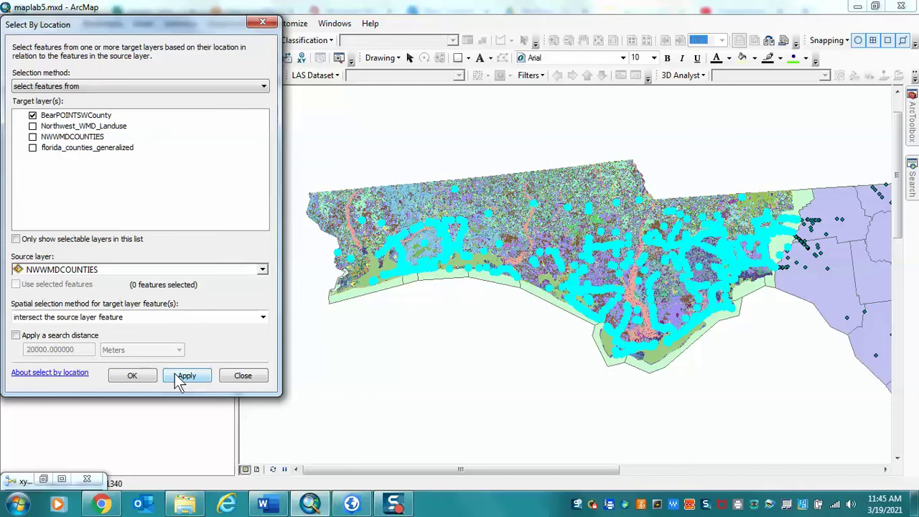
{"action": "left_click", "coordinate": [265, 21]}
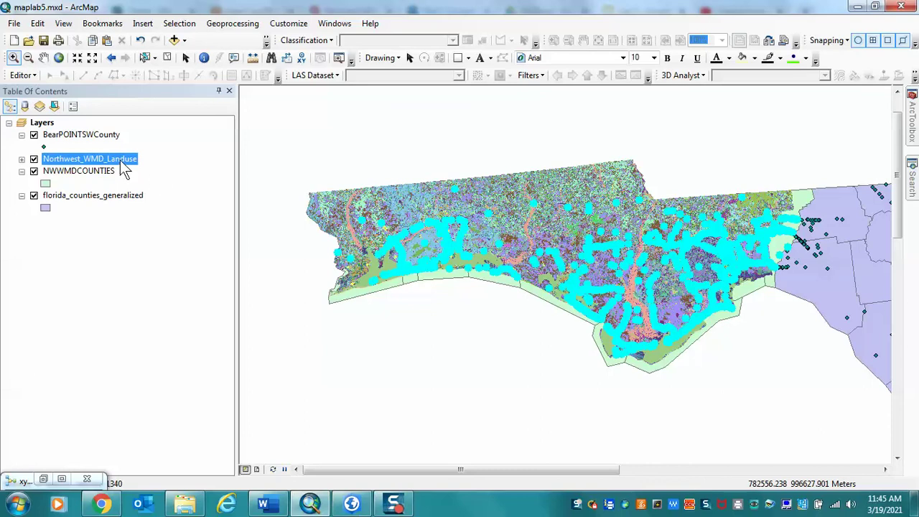
Export the selected BearPOINTSWCounty features to Map.gdb as BlackbearsNWWMD and add the exported data to the map as a layer.
{"action": "left_click", "coordinate": [112, 136]}
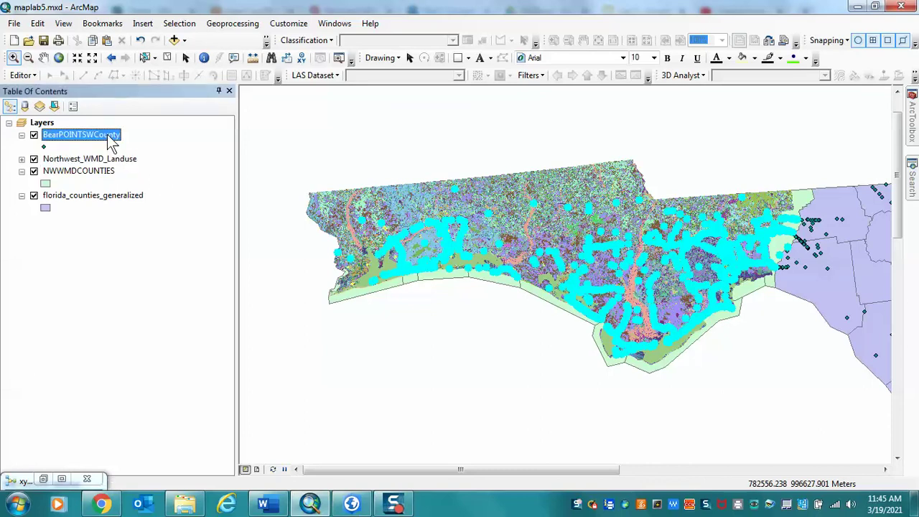
{"action": "right_click", "coordinate": [111, 138]}
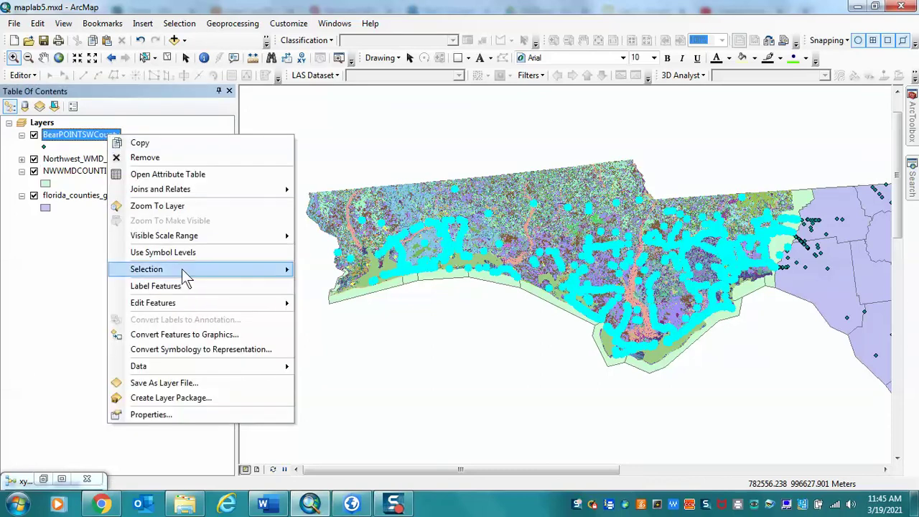
{"action": "mouse_move", "coordinate": [233, 368]}
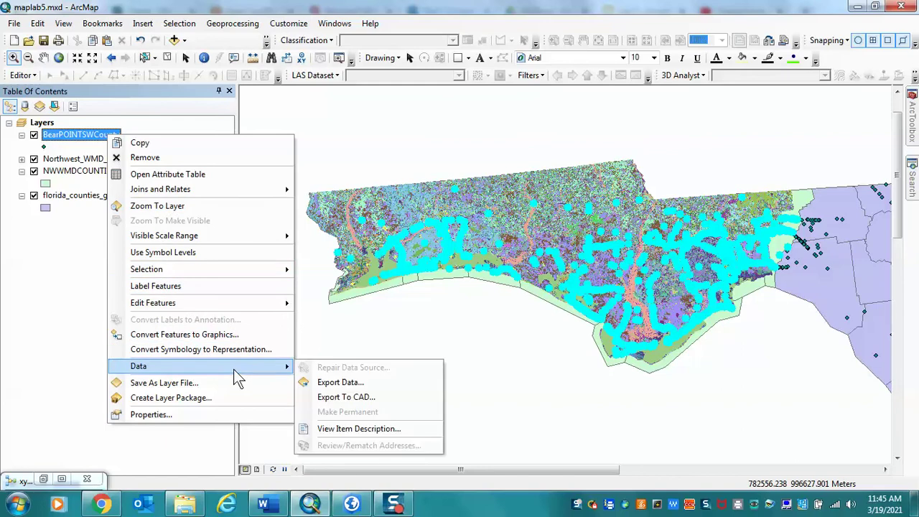
{"action": "left_click", "coordinate": [330, 379]}
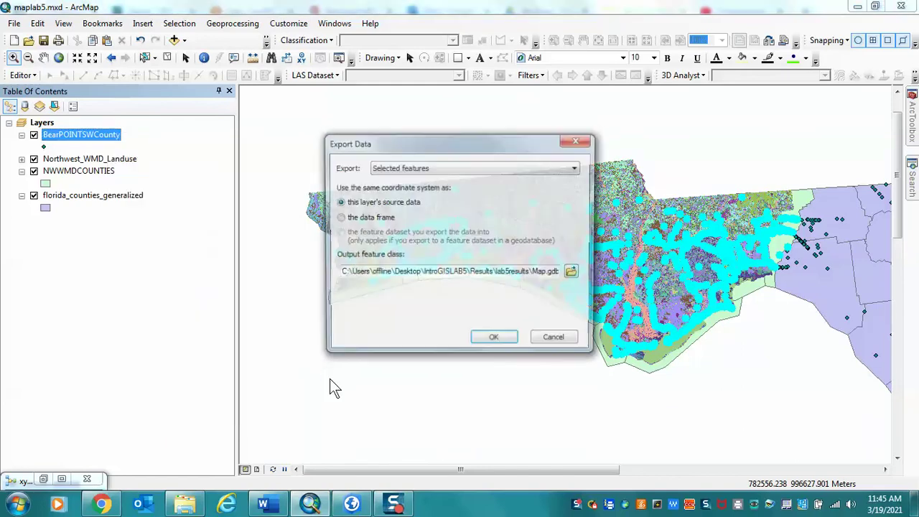
{"action": "left_click", "coordinate": [576, 273]}
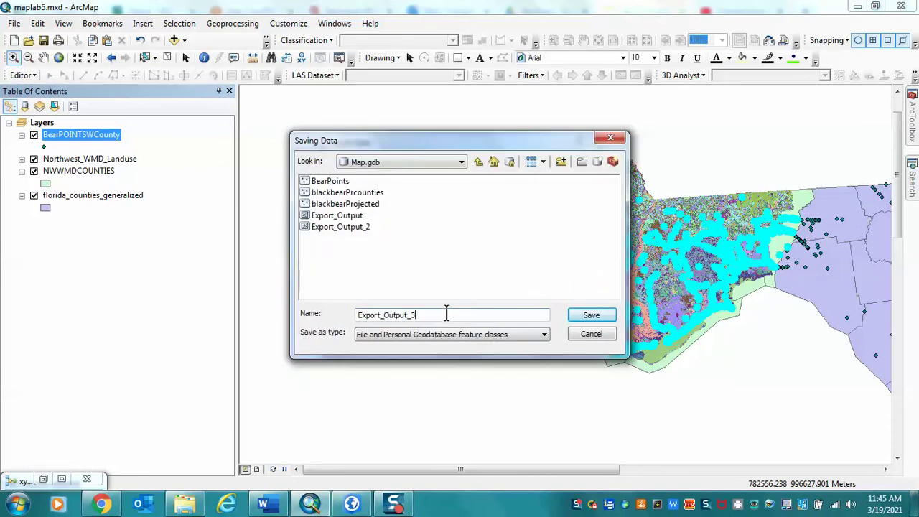
{"action": "left_click_drag", "start_coordinate": [448, 315], "coordinate": [279, 311]}
{"action": "type", "text": "BlackbearsNWWMD"}
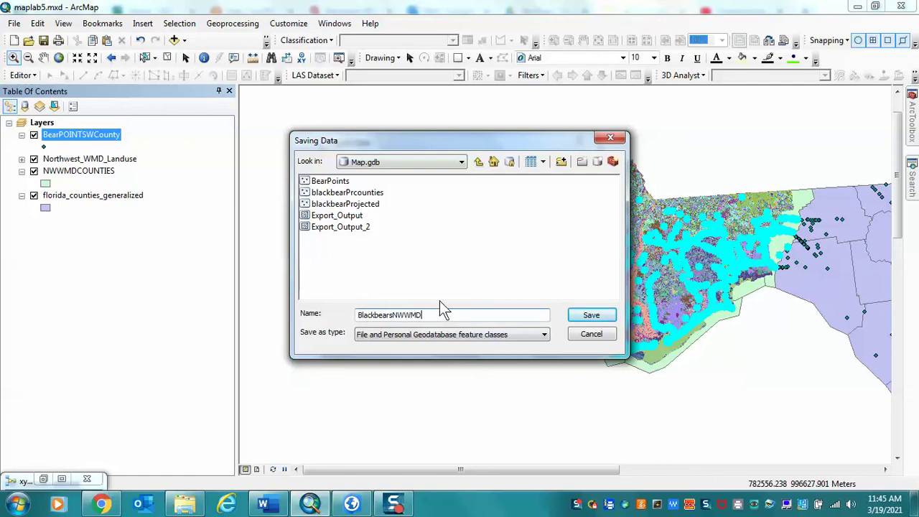
{"action": "left_click", "coordinate": [597, 317]}
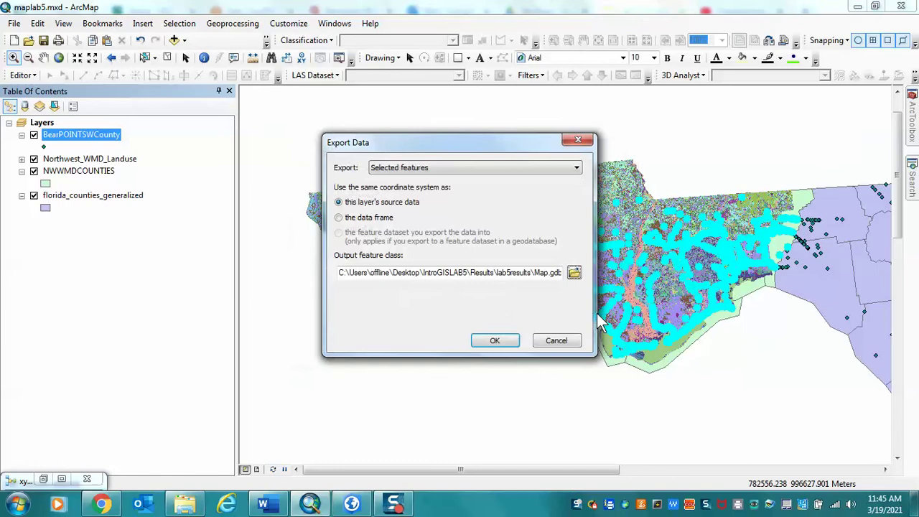
{"action": "left_click", "coordinate": [507, 340]}
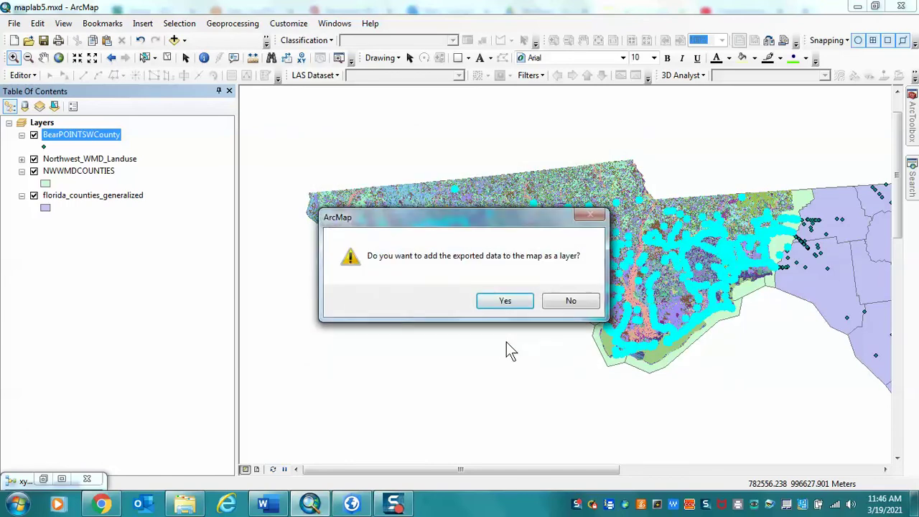
{"action": "left_click", "coordinate": [505, 302]}
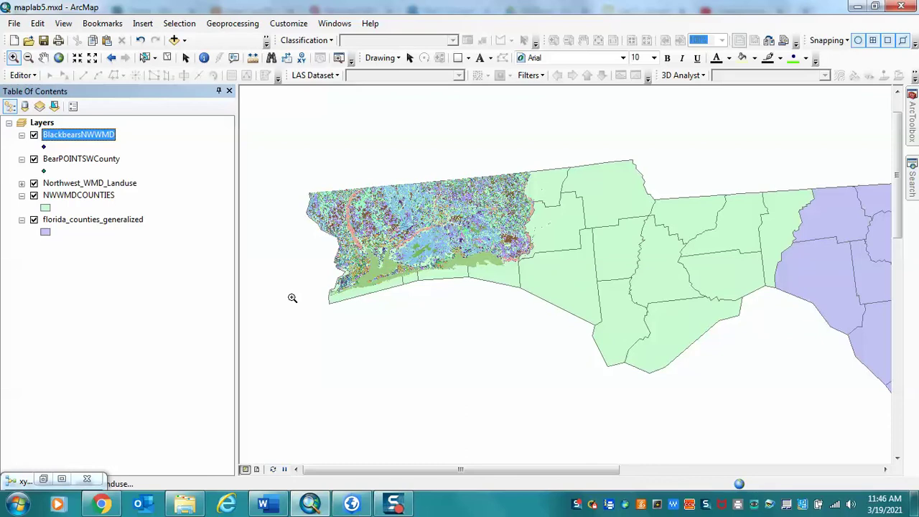
Remove the BearPOINTSWCounty layer from the map.
{"action": "scroll", "coordinate": [293, 298], "scroll_direction": "up", "scroll_amount": 1}
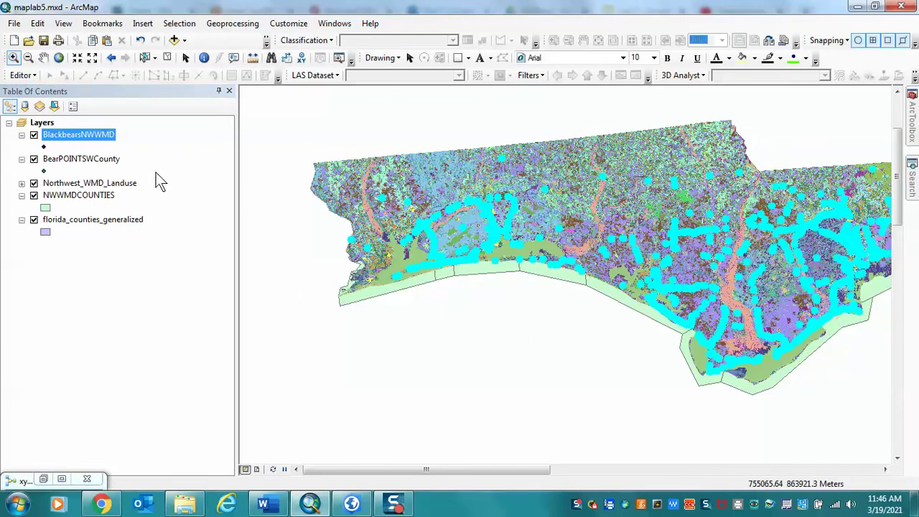
{"action": "right_click", "coordinate": [99, 162]}
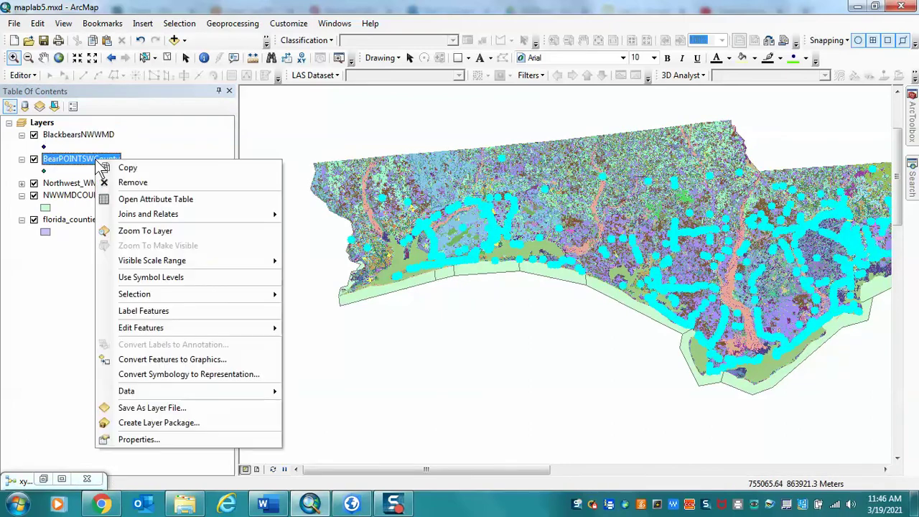
{"action": "left_click", "coordinate": [122, 182]}
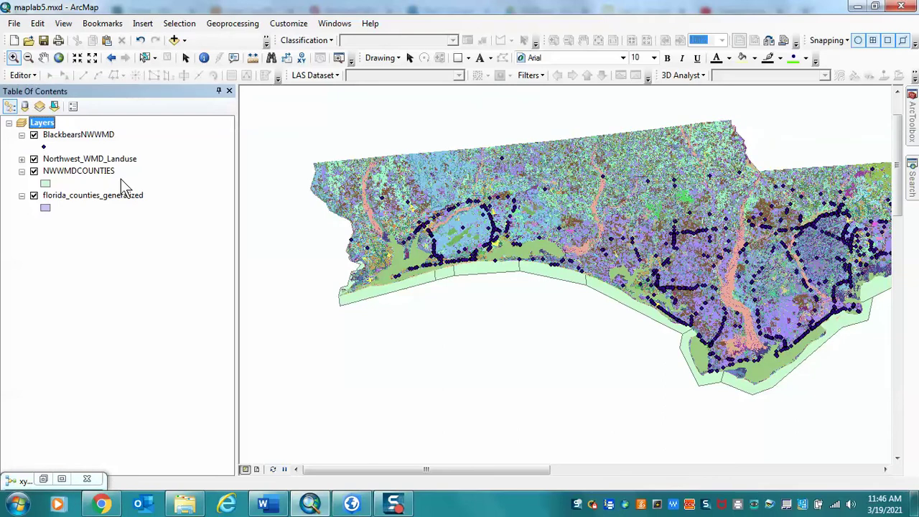
Turn off the visibility of the Northwest_WMD_Landuse layer.
{"action": "left_click", "coordinate": [43, 57]}
{"action": "left_click_drag", "start_coordinate": [486, 351], "coordinate": [417, 349]}
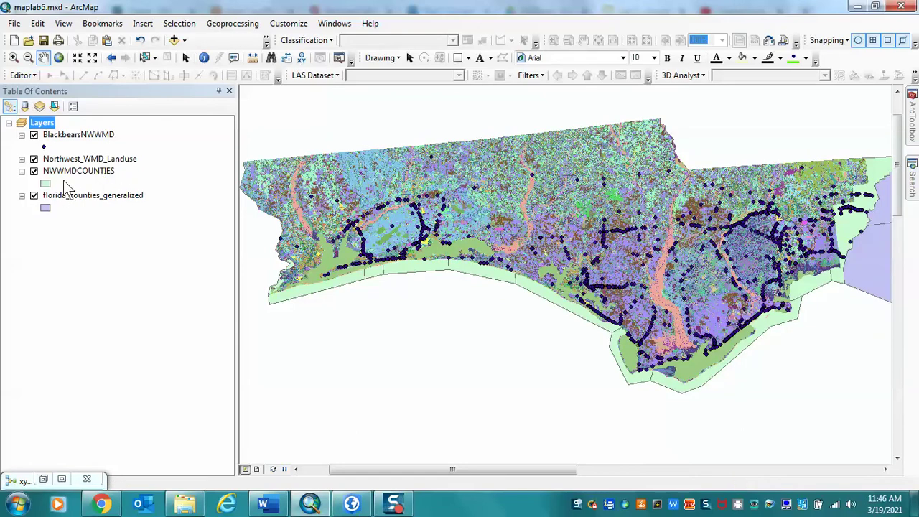
{"action": "left_click", "coordinate": [44, 160]}
{"action": "left_click", "coordinate": [34, 159]}
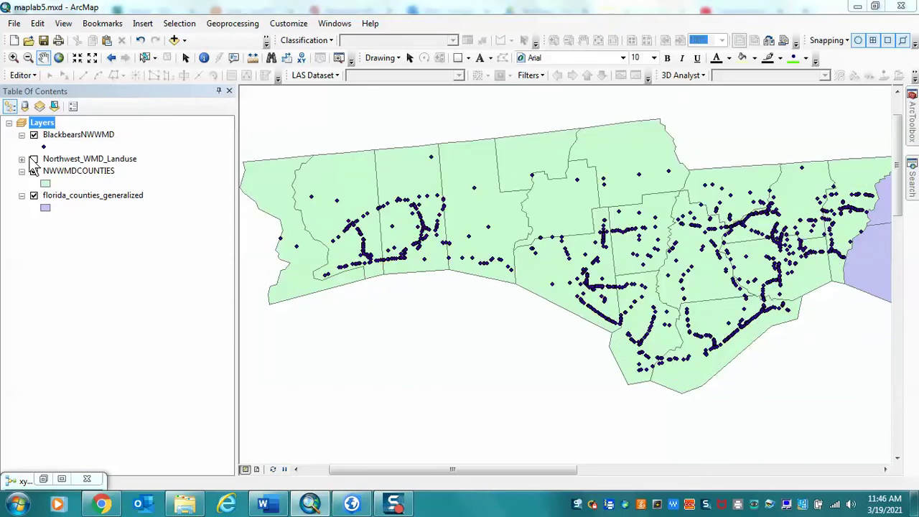
Open the attribute table of NWWMDCOUNTIES and examine its fields.
{"action": "right_click", "coordinate": [85, 181]}
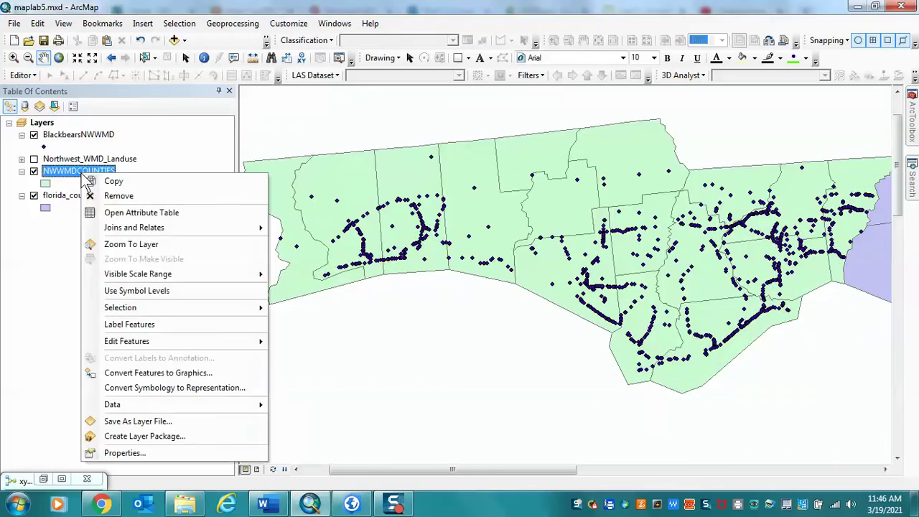
{"action": "left_click", "coordinate": [112, 212]}
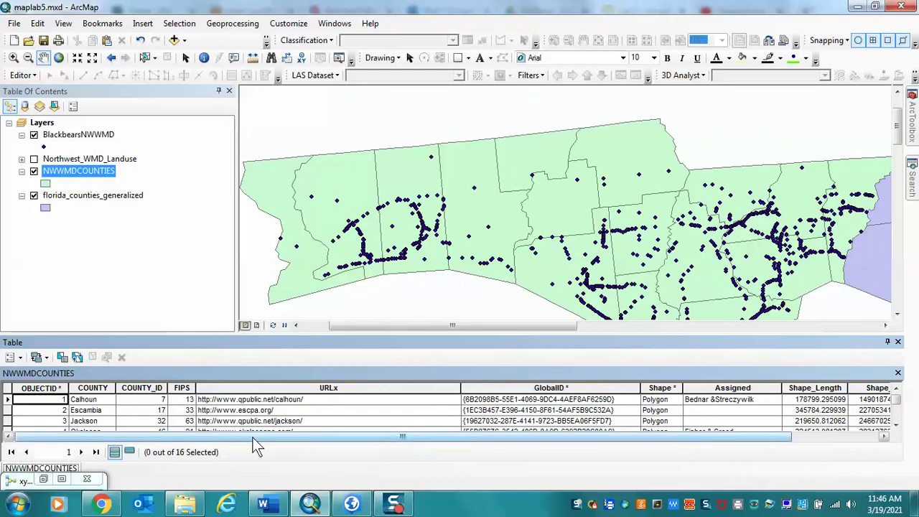
{"action": "left_click_drag", "start_coordinate": [252, 438], "coordinate": [424, 449]}
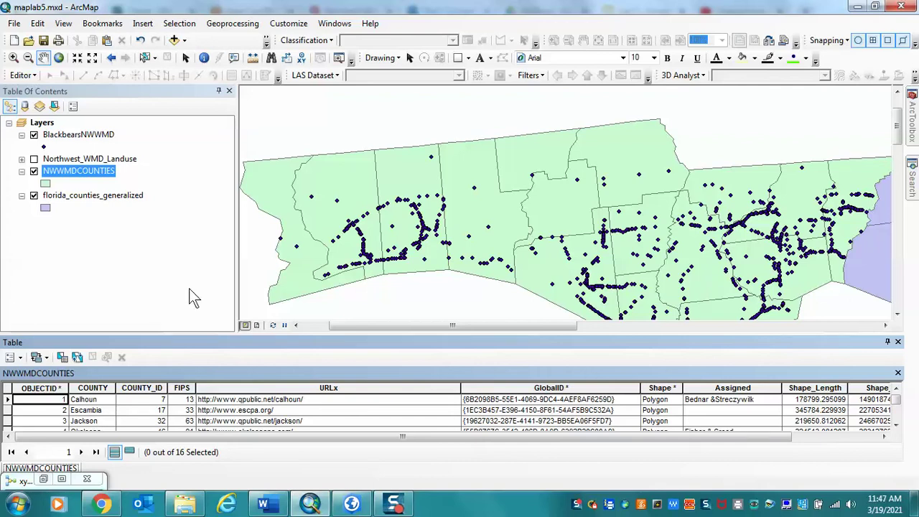
Start a Select By Attributes query on BlackbearsNWWMD with the condition COUNTY = 'Calhoun'.
{"action": "left_click", "coordinate": [79, 136]}
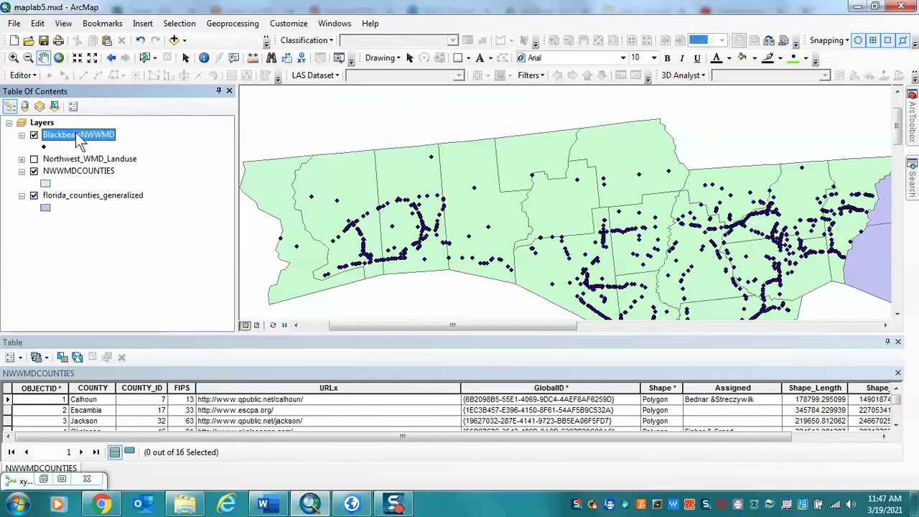
{"action": "right_click", "coordinate": [77, 135]}
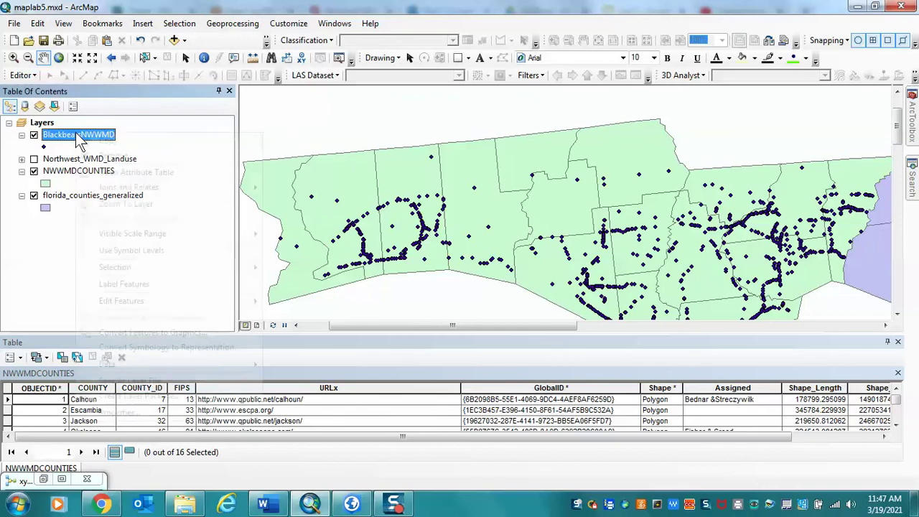
{"action": "left_click", "coordinate": [180, 24]}
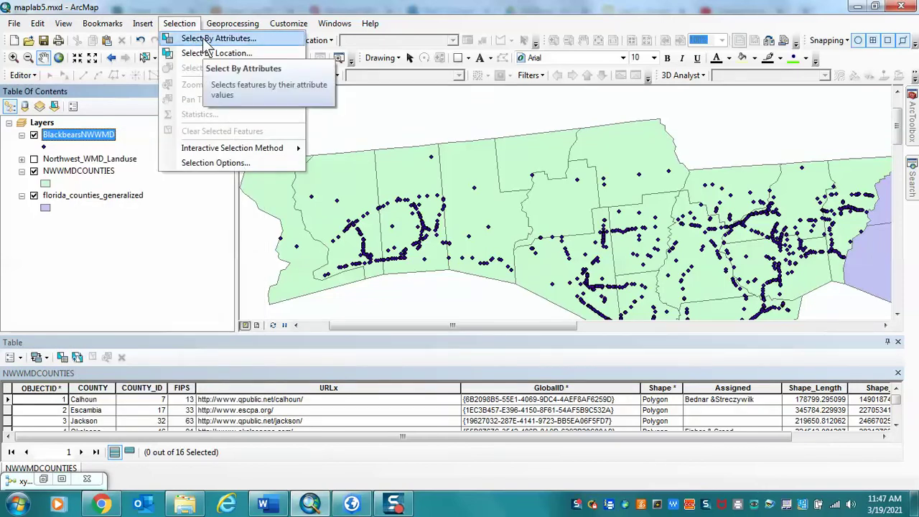
{"action": "left_click", "coordinate": [203, 38]}
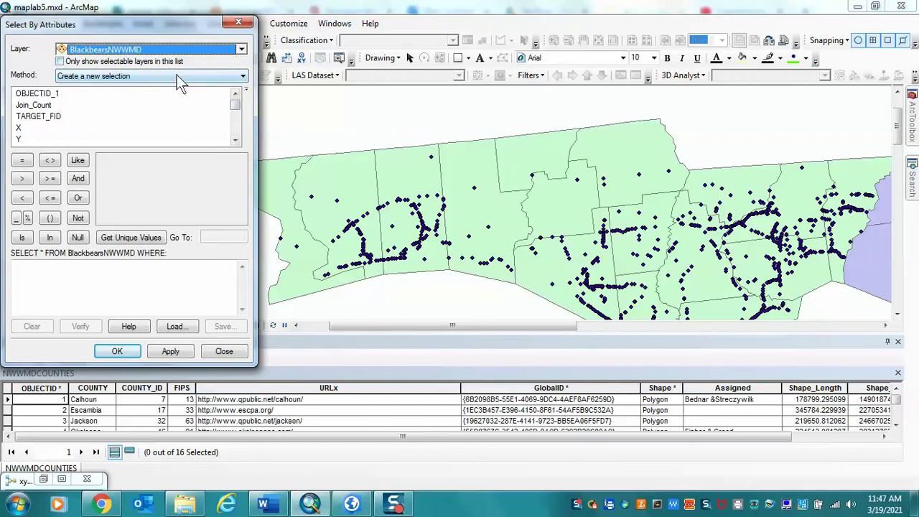
{"action": "left_click_drag", "start_coordinate": [234, 108], "coordinate": [236, 130]}
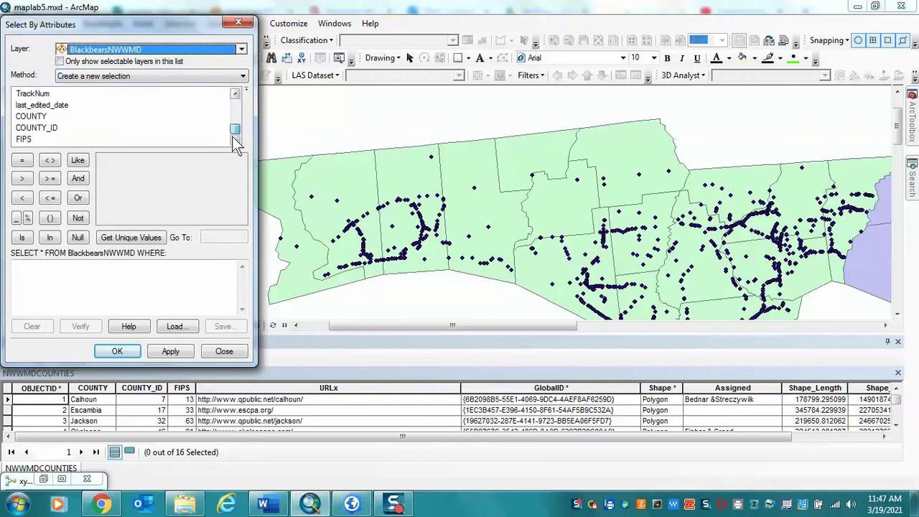
{"action": "double_click", "coordinate": [31, 117]}
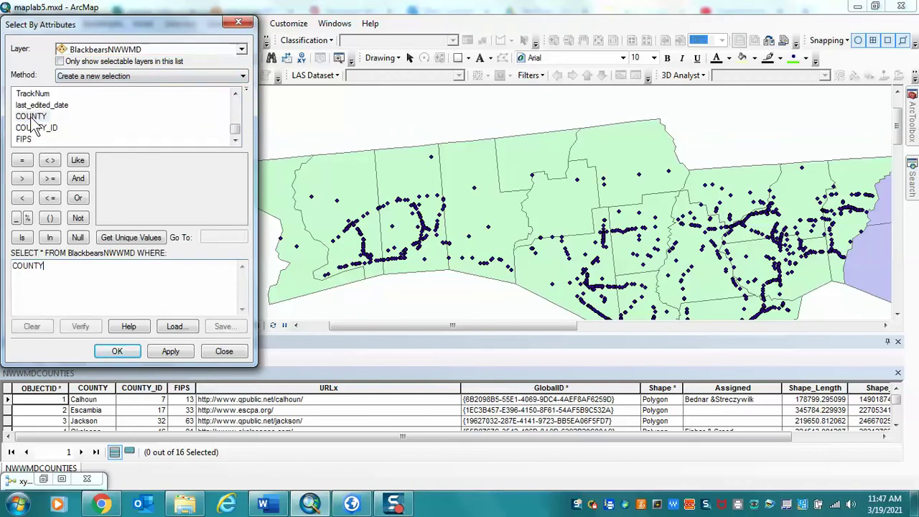
{"action": "left_click", "coordinate": [22, 160]}
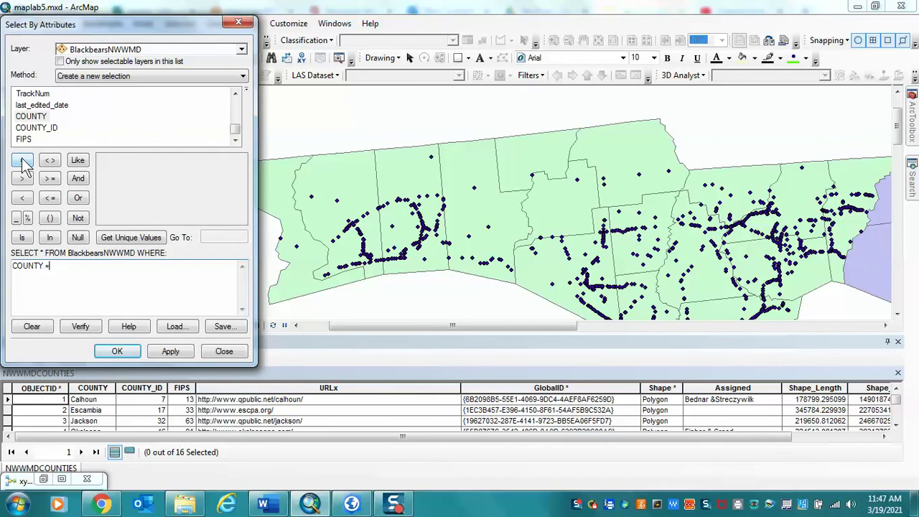
{"action": "left_click", "coordinate": [127, 237]}
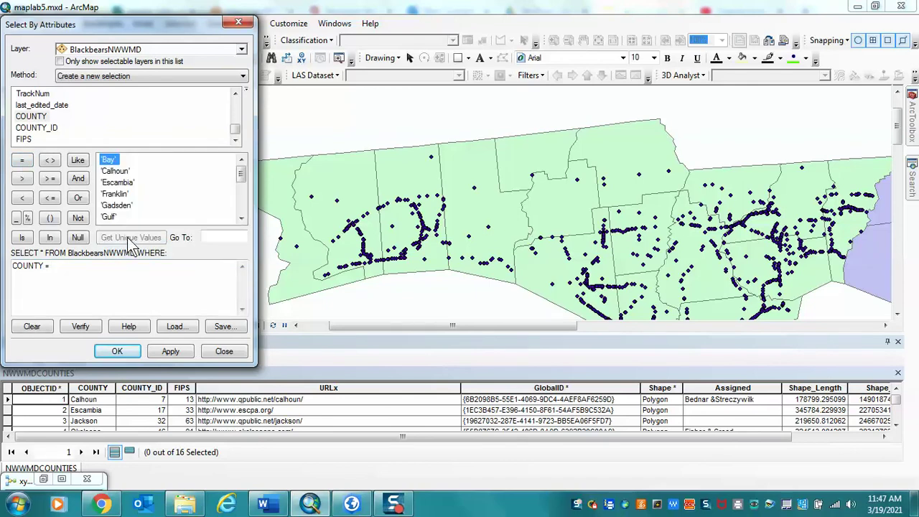
{"action": "double_click", "coordinate": [116, 172]}
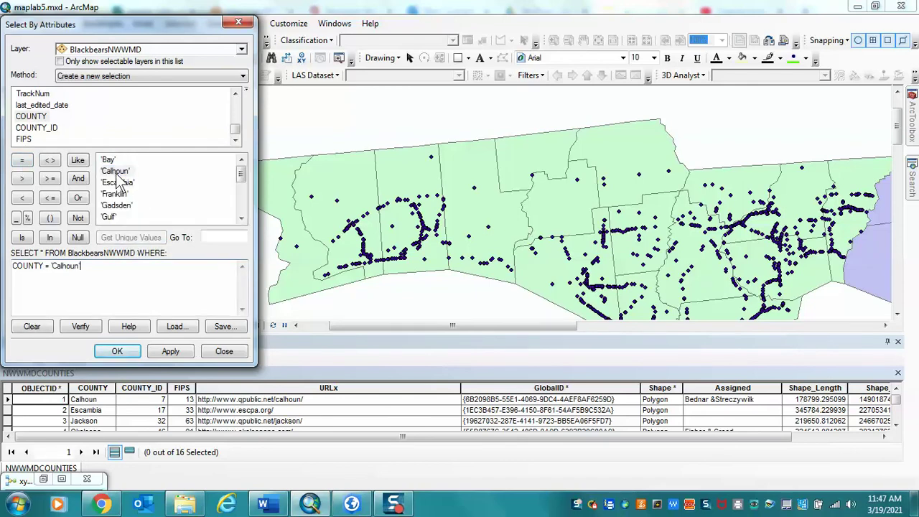
Extend the query with OR COUNTY = 'Escambia' and apply it to select the bear points in both counties.
{"action": "left_click", "coordinate": [78, 199]}
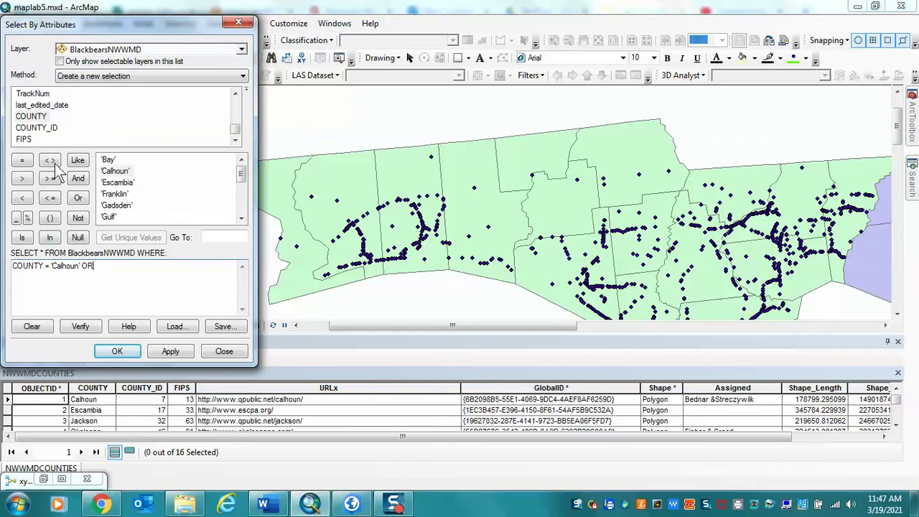
{"action": "double_click", "coordinate": [31, 117]}
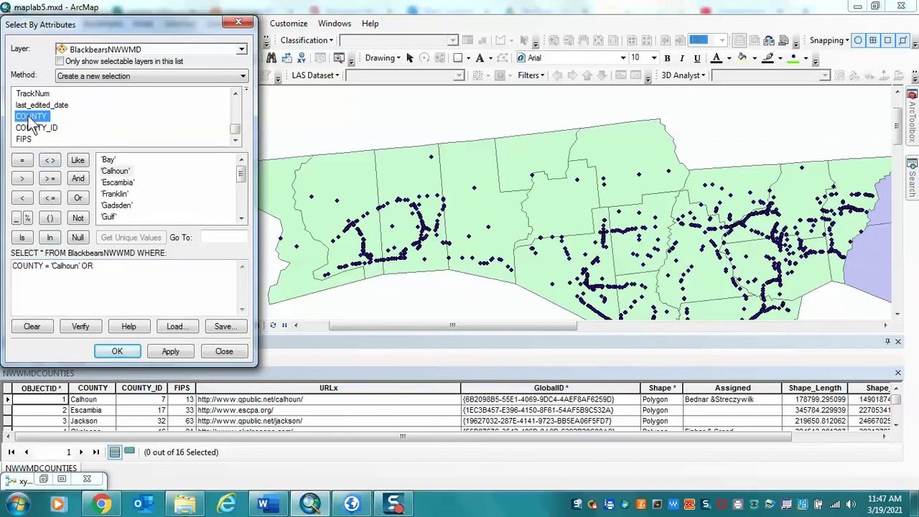
{"action": "left_click", "coordinate": [22, 161]}
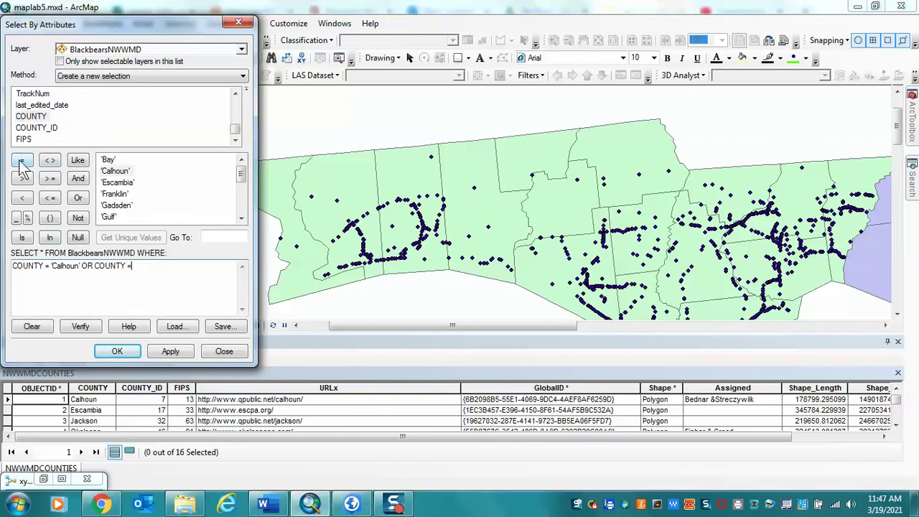
{"action": "double_click", "coordinate": [115, 183]}
{"action": "left_click", "coordinate": [163, 352]}
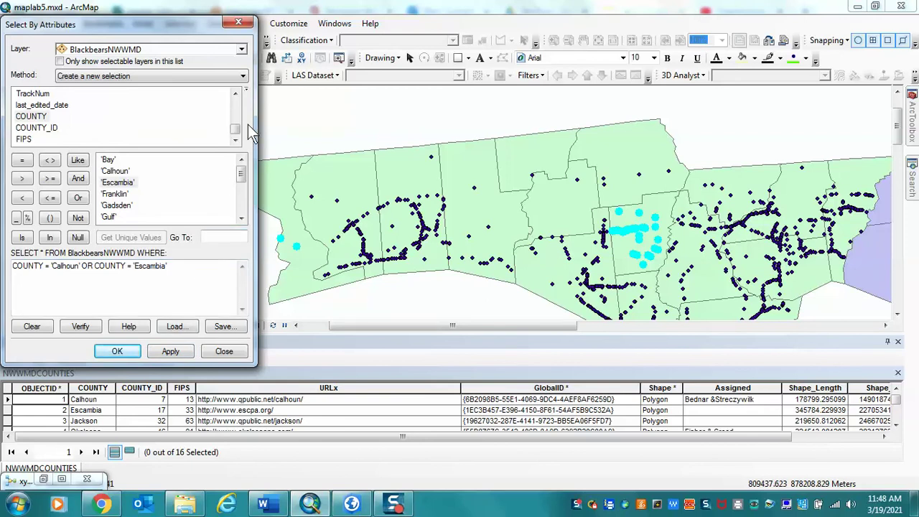
{"action": "left_click", "coordinate": [243, 23]}
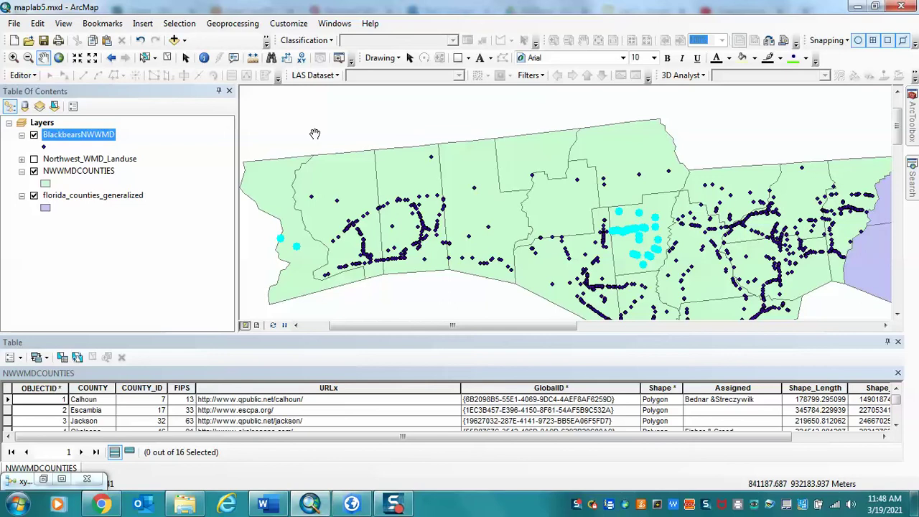
Start another attribute selection on BlackbearsNWWMD with the method Add to current selection and clear the old query expression.
{"action": "left_click", "coordinate": [179, 26]}
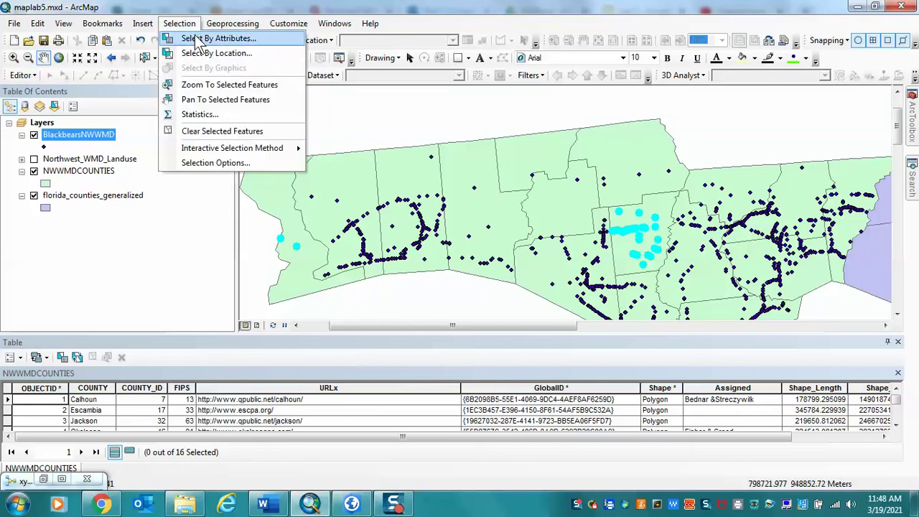
{"action": "left_click", "coordinate": [195, 37]}
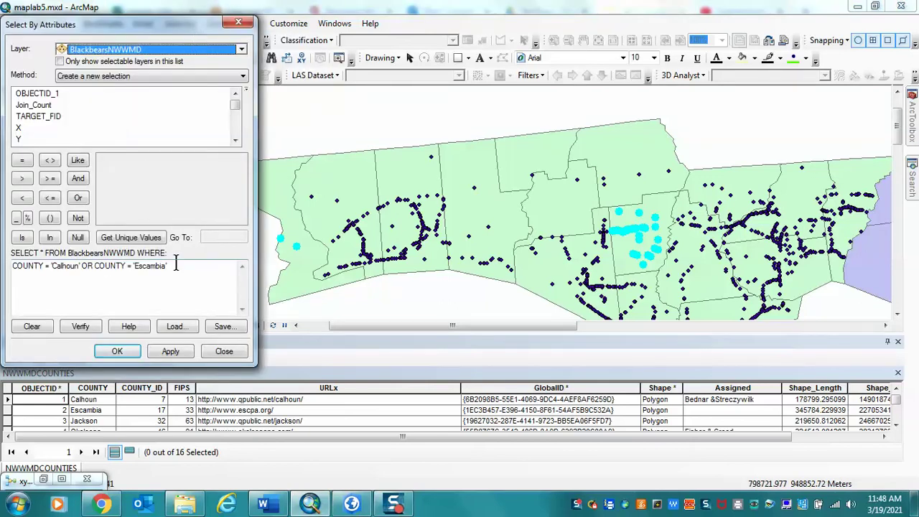
{"action": "left_click", "coordinate": [243, 77]}
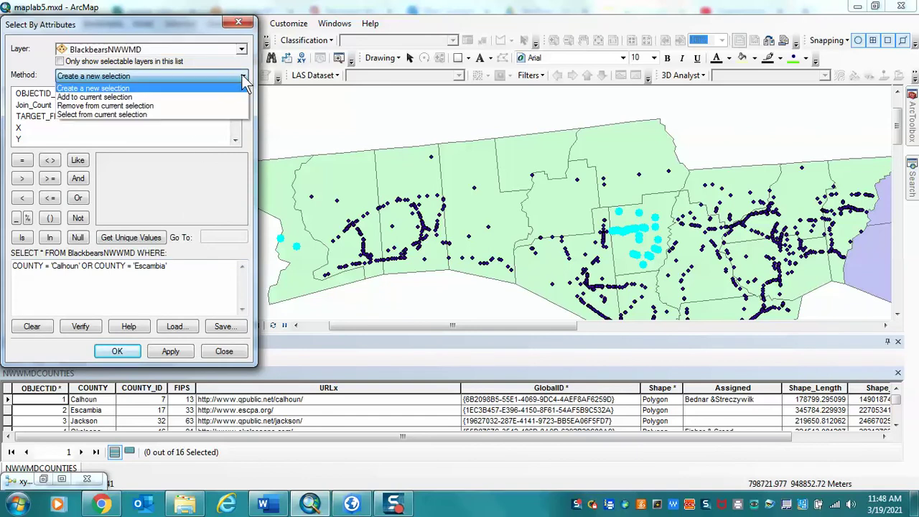
{"action": "left_click", "coordinate": [174, 94]}
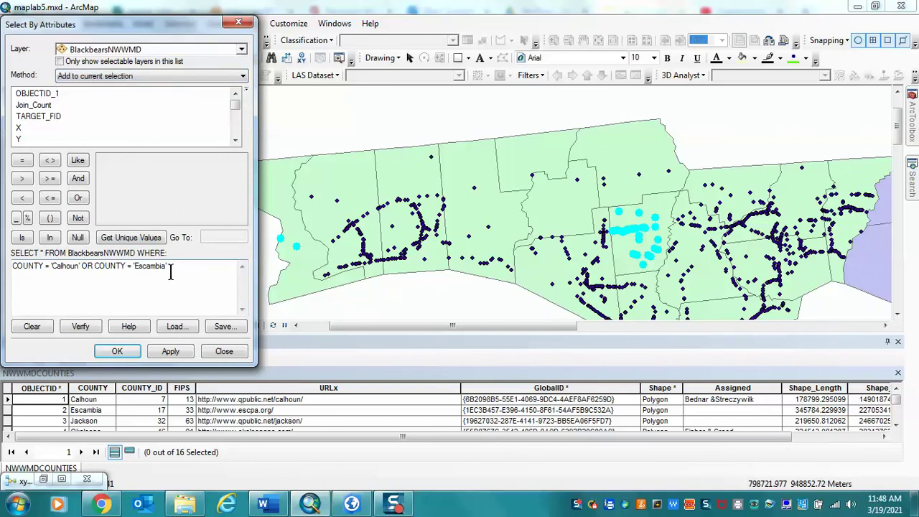
{"action": "left_click_drag", "start_coordinate": [171, 267], "coordinate": [3, 260]}
{"action": "key", "text": "Delete"}
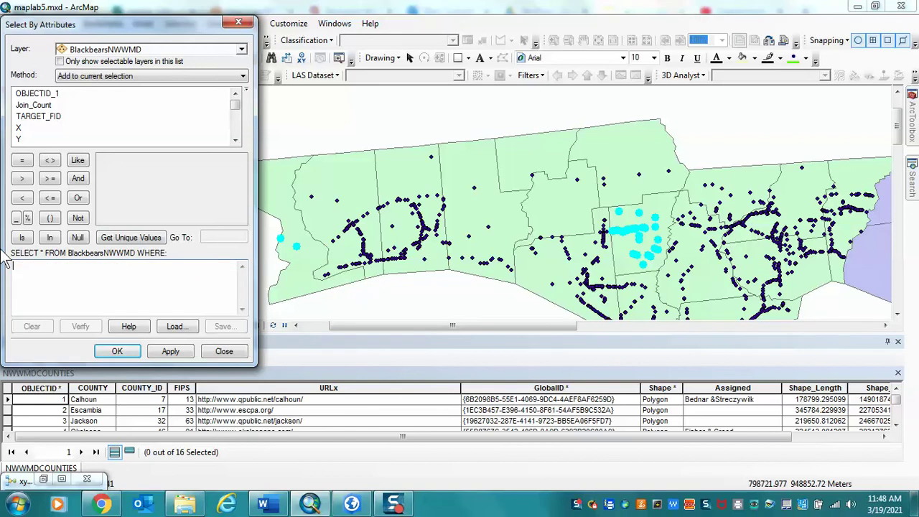
Build the query COUNTY = 'Gulf' and apply it to add those bear points to the selection.
{"action": "left_click_drag", "start_coordinate": [235, 108], "coordinate": [236, 130]}
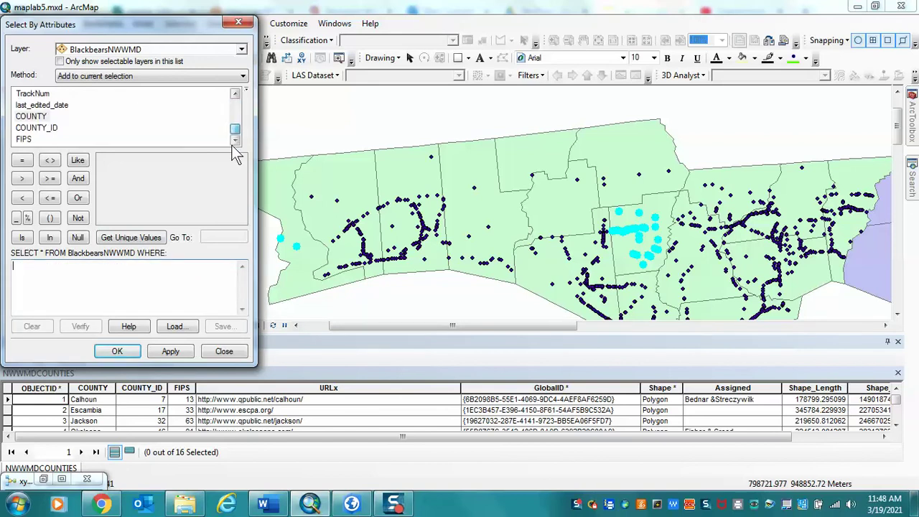
{"action": "double_click", "coordinate": [33, 117]}
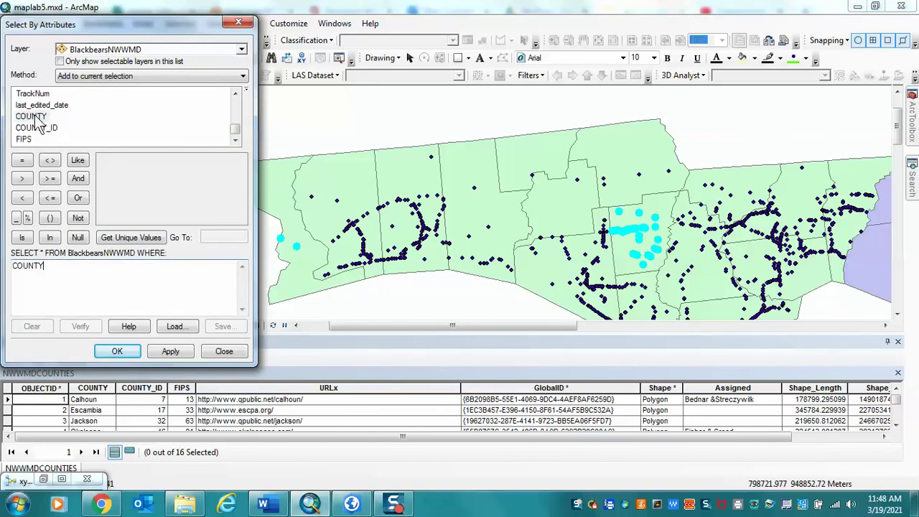
{"action": "left_click", "coordinate": [22, 159]}
{"action": "left_click", "coordinate": [112, 239]}
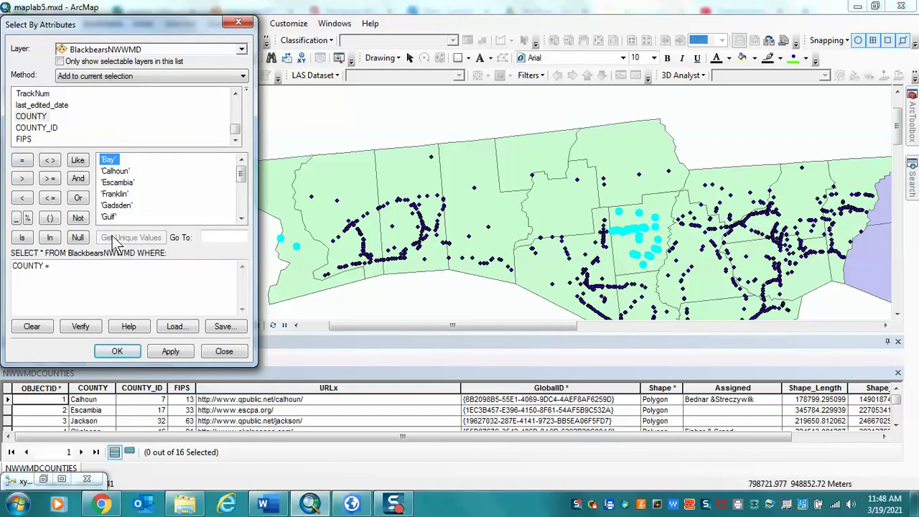
{"action": "left_click", "coordinate": [107, 217]}
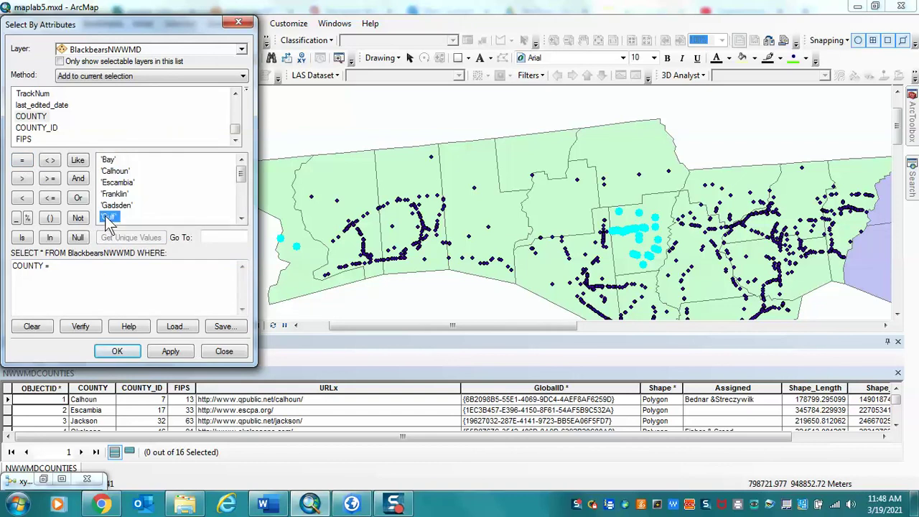
{"action": "double_click", "coordinate": [108, 217]}
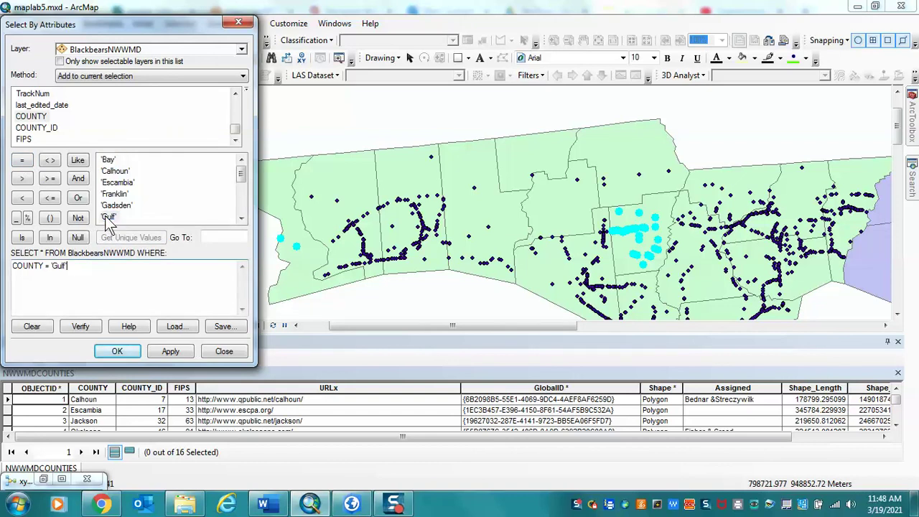
{"action": "left_click", "coordinate": [164, 351]}
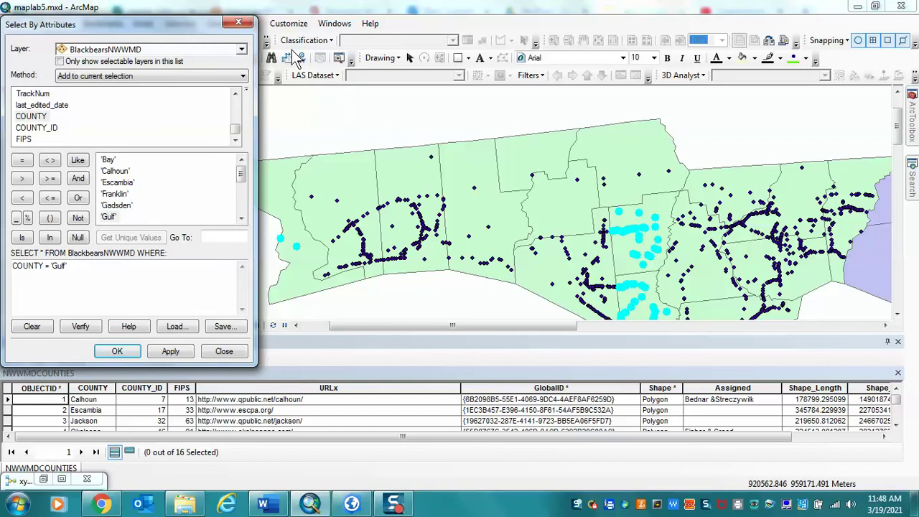
{"action": "left_click", "coordinate": [238, 23]}
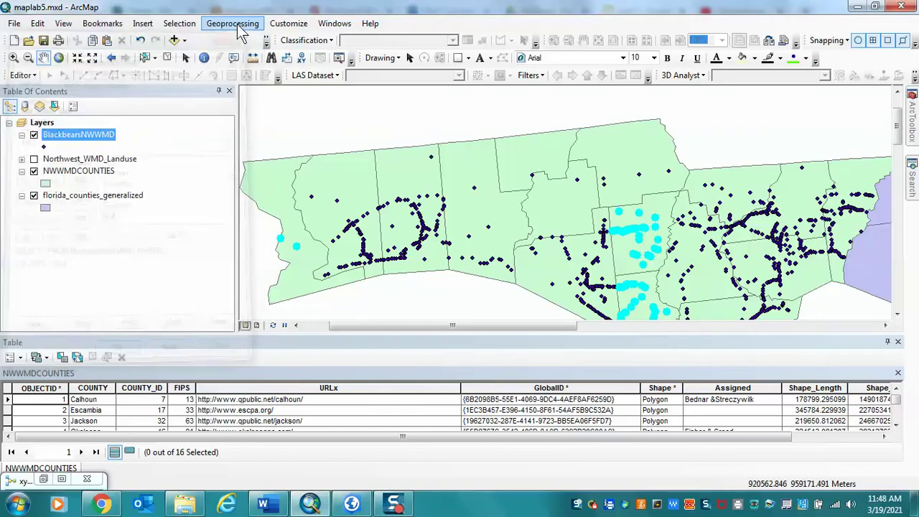
{"action": "right_click", "coordinate": [106, 140]}
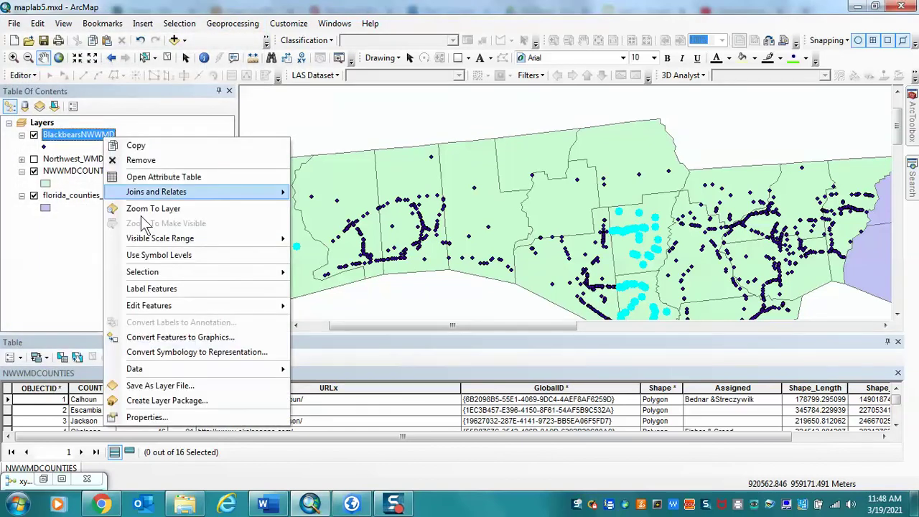
{"action": "mouse_move", "coordinate": [233, 365]}
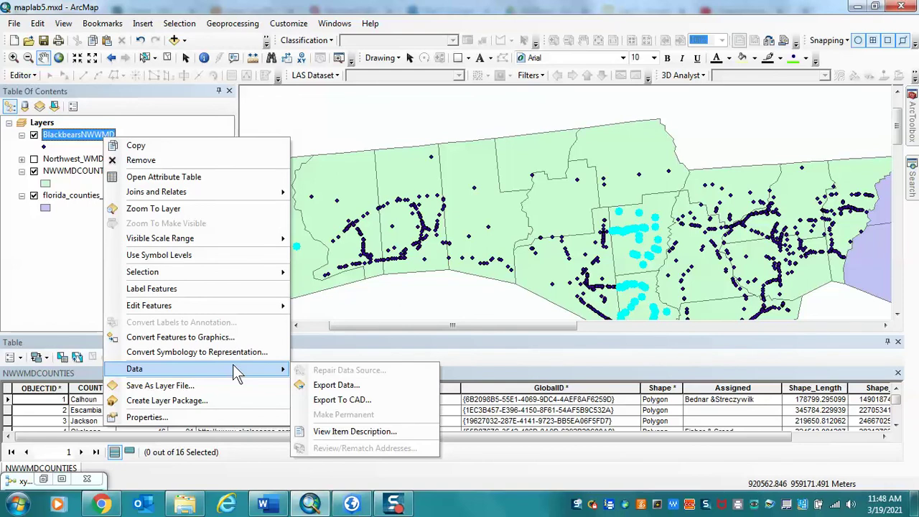
{"action": "left_click", "coordinate": [313, 131]}
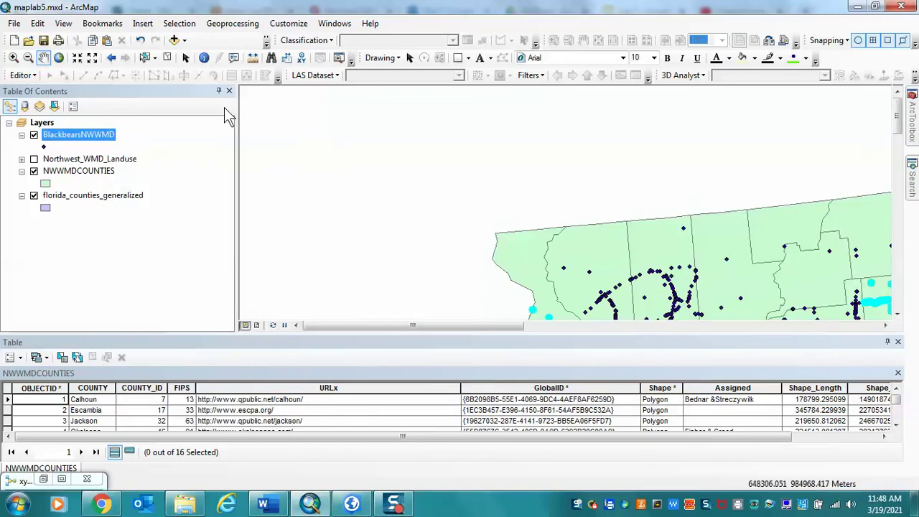
Clear the selected features and zoom the map to the BlackbearsNWWMD layer.
{"action": "left_click", "coordinate": [171, 60]}
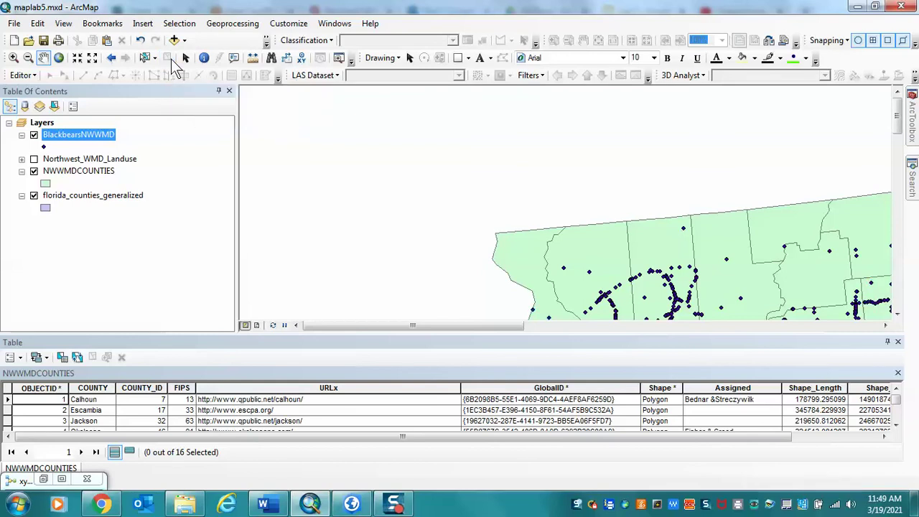
{"action": "right_click", "coordinate": [82, 132]}
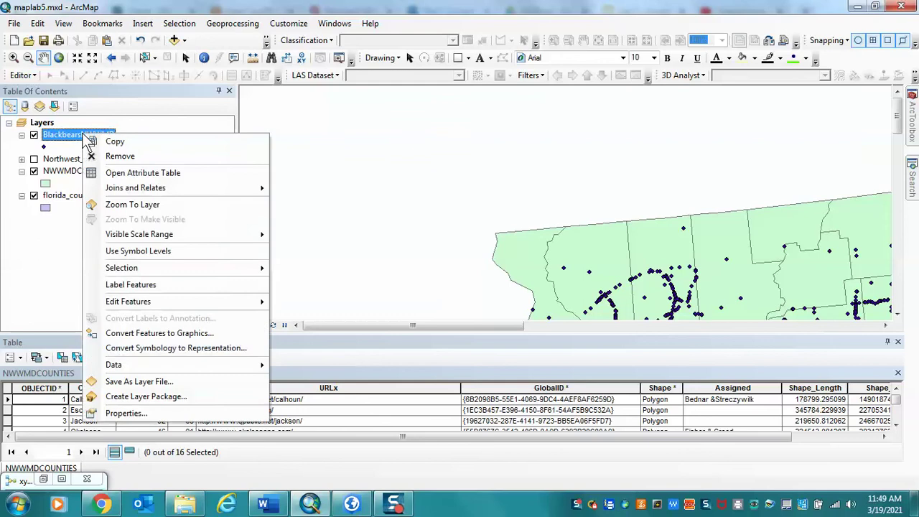
{"action": "left_click", "coordinate": [120, 207]}
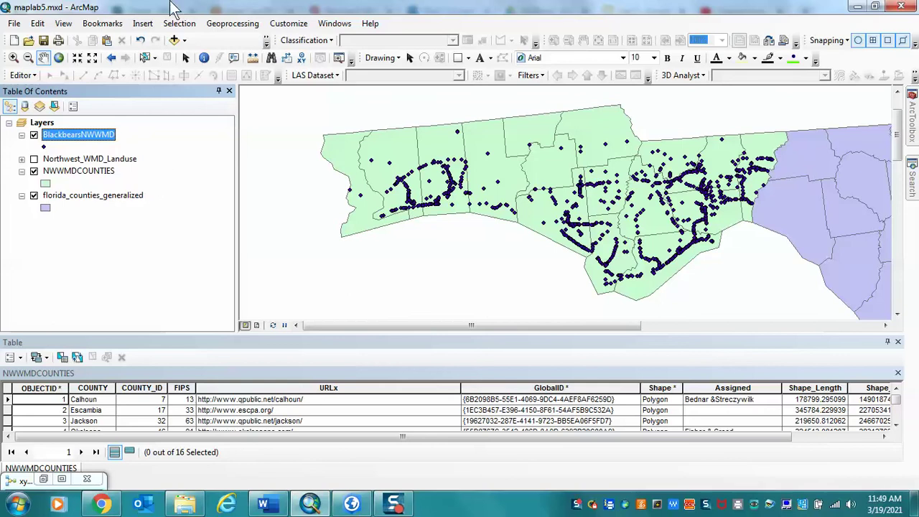
Select by location the BlackbearsNWWMD features that intersect the Northwest_WMD_Landuse layer.
{"action": "left_click", "coordinate": [178, 25]}
{"action": "left_click", "coordinate": [212, 53]}
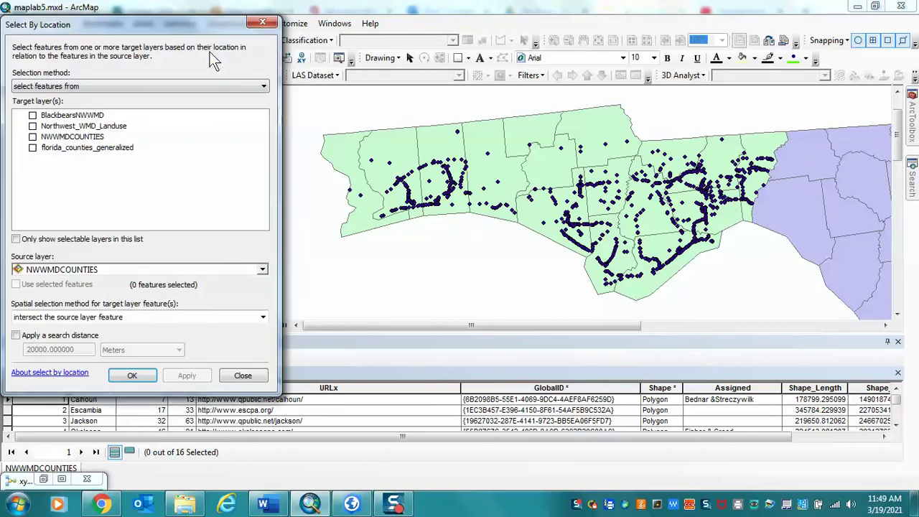
{"action": "left_click", "coordinate": [32, 116]}
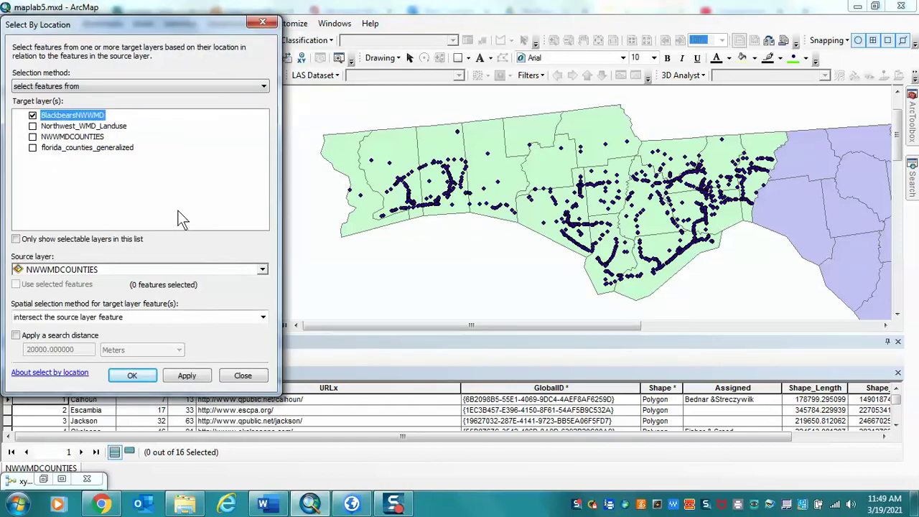
{"action": "left_click", "coordinate": [265, 270]}
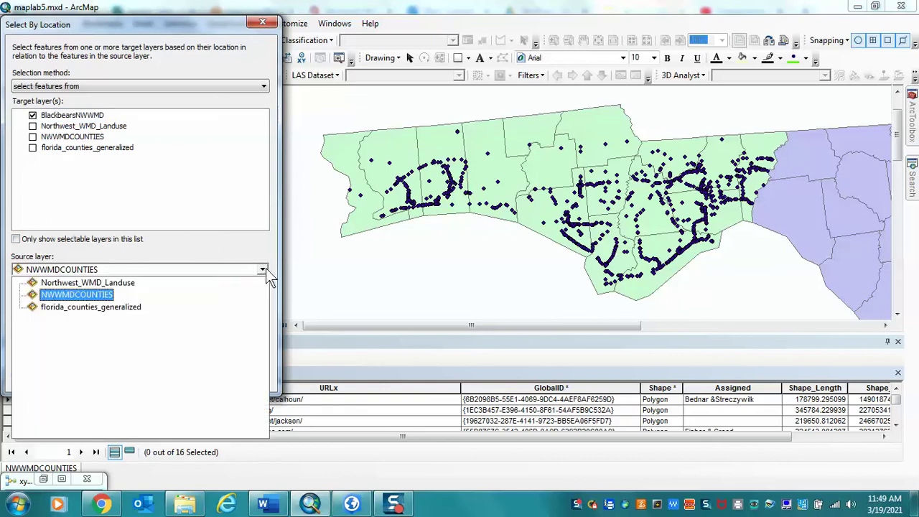
{"action": "left_click", "coordinate": [127, 284]}
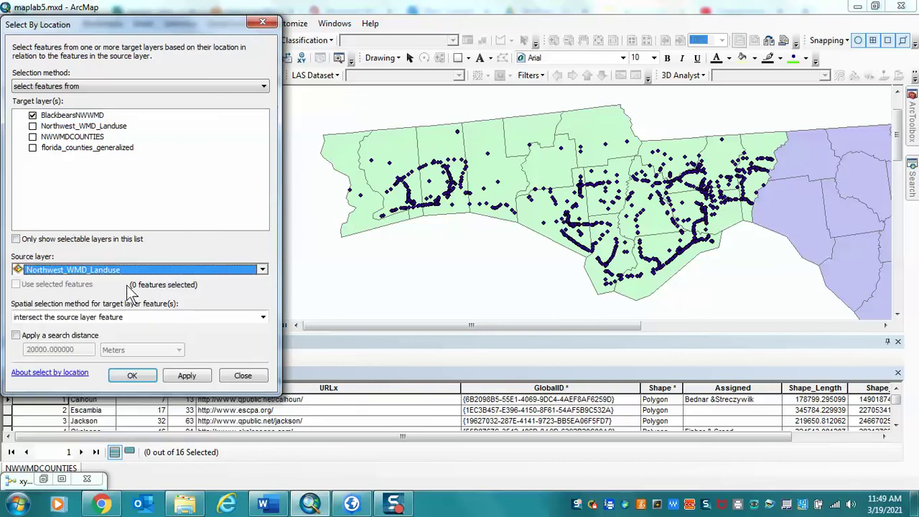
{"action": "left_click", "coordinate": [186, 374]}
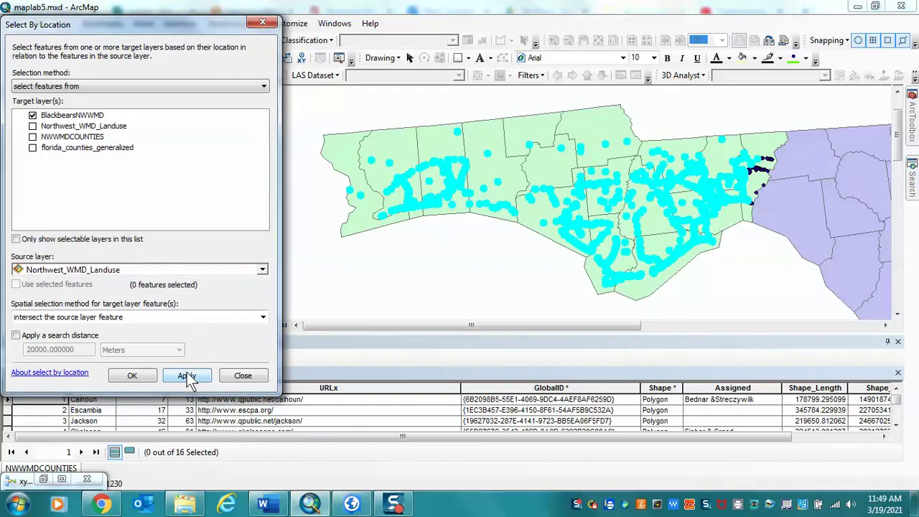
{"action": "left_click", "coordinate": [262, 24]}
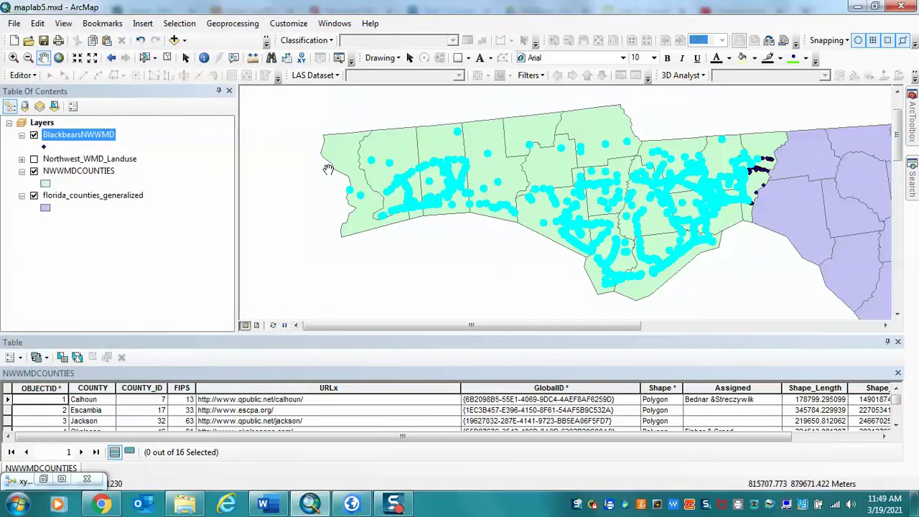
Start exporting the selected BlackbearsNWWMD features to Map.gdb with the output name Land Use Bears.
{"action": "right_click", "coordinate": [114, 140]}
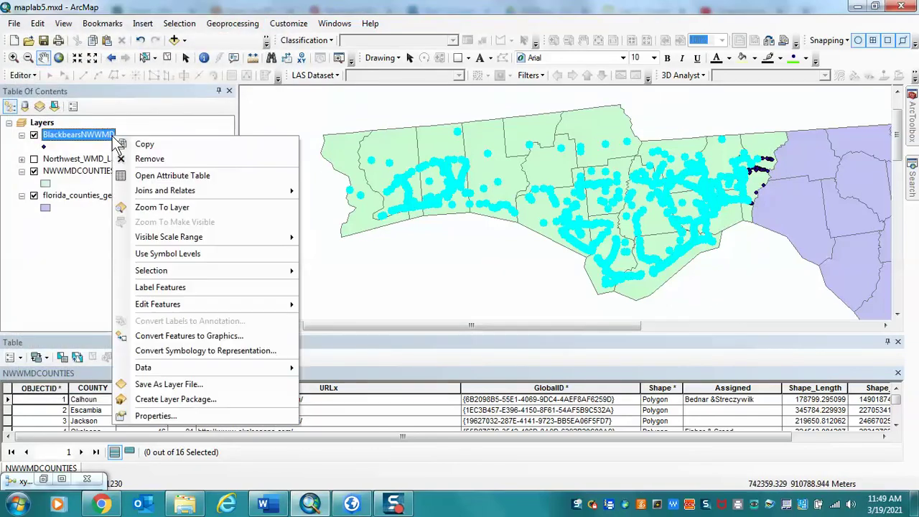
{"action": "mouse_move", "coordinate": [182, 369]}
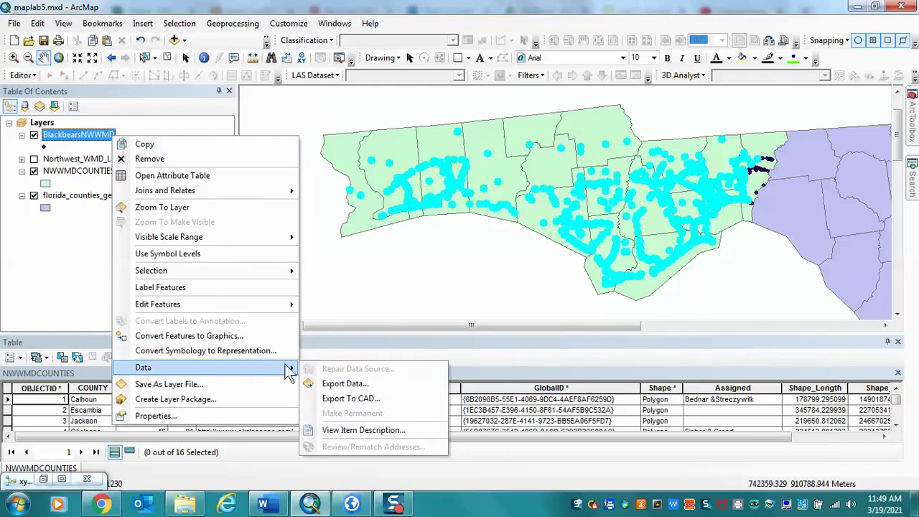
{"action": "left_click", "coordinate": [328, 382]}
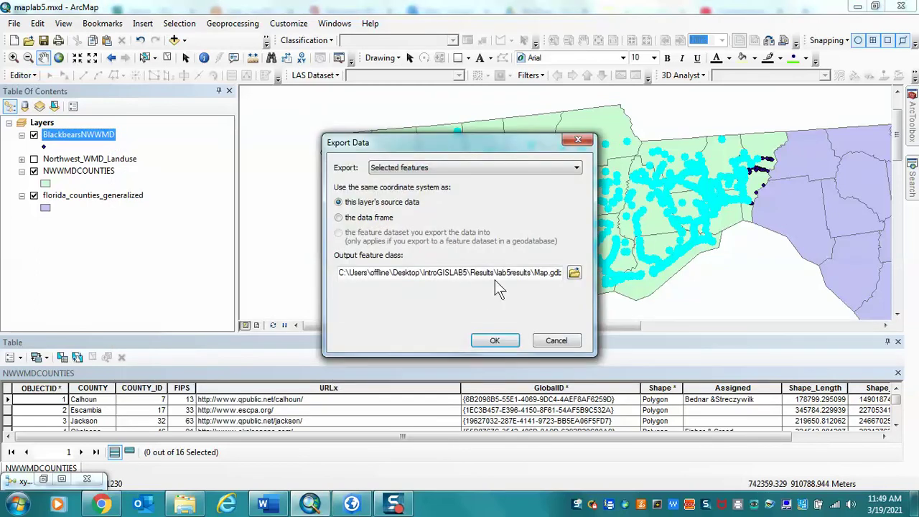
{"action": "left_click", "coordinate": [575, 275]}
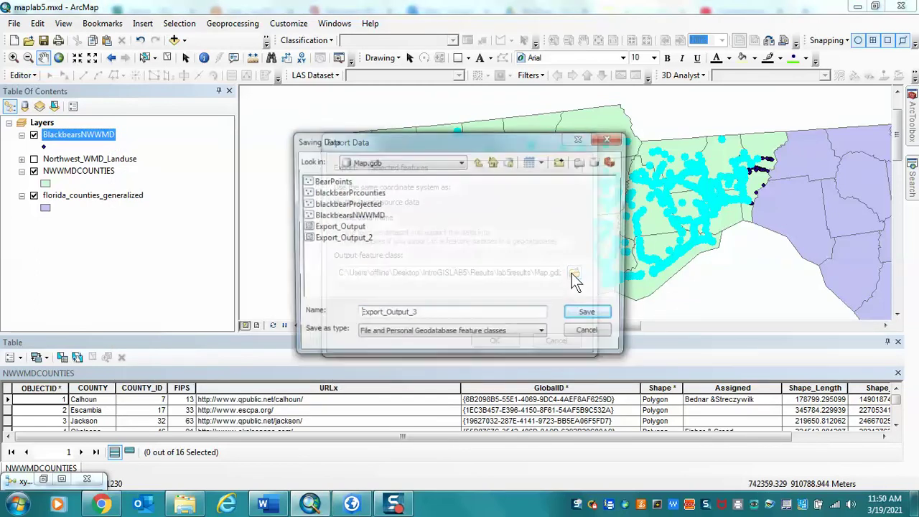
{"action": "double_click", "coordinate": [415, 315]}
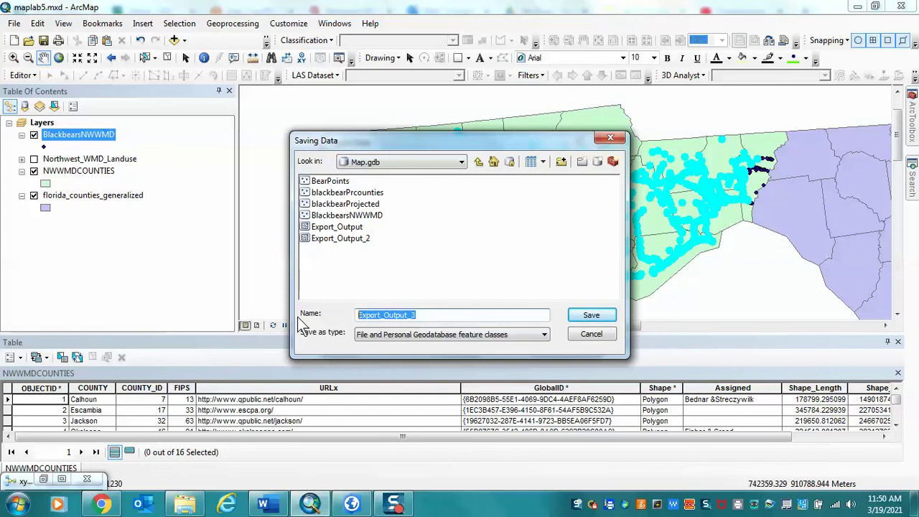
{"action": "type", "text": "Land Use Bears"}
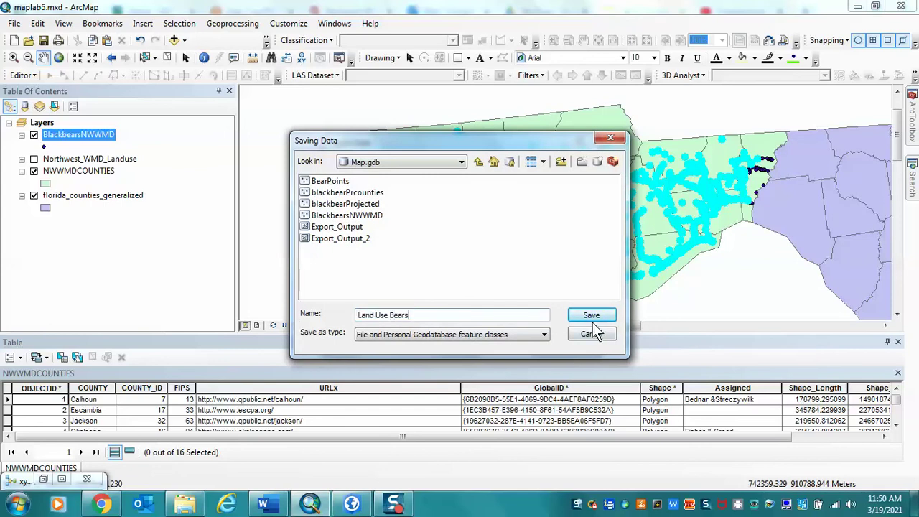
Change the output name to LandUSEBEARS, run the export and add the exported data to the map as a layer.
{"action": "left_click_drag", "start_coordinate": [509, 316], "coordinate": [362, 316]}
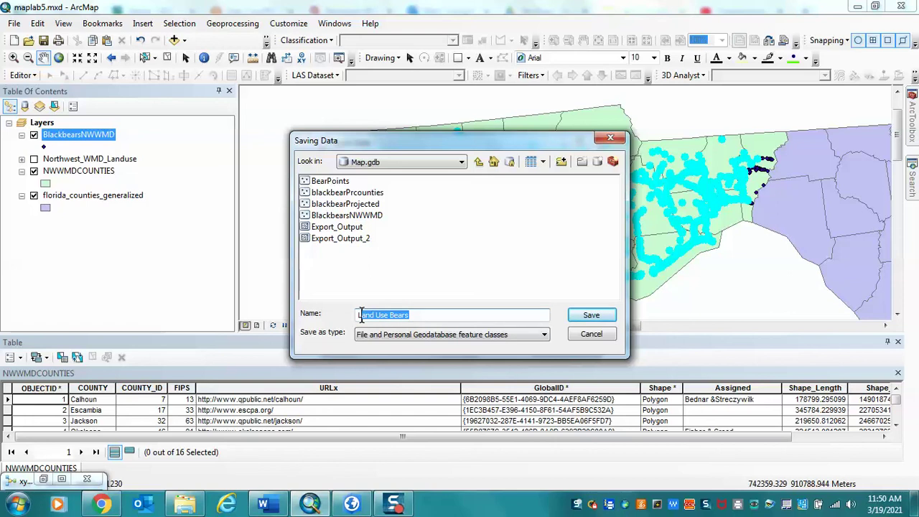
{"action": "key", "text": "BackSpace"}
{"action": "type", "text": "Lands"}
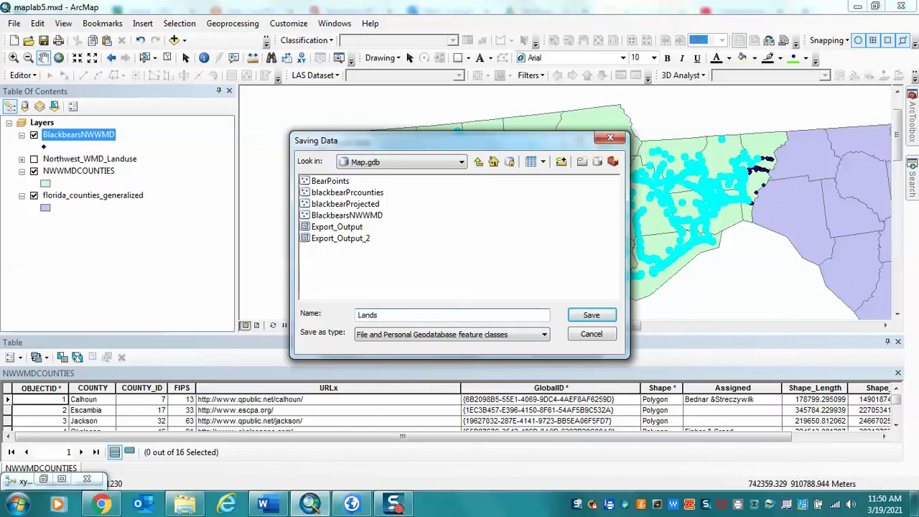
{"action": "key", "text": "BackSpace"}
{"action": "type", "text": "USEBEARS"}
{"action": "left_click", "coordinate": [591, 314]}
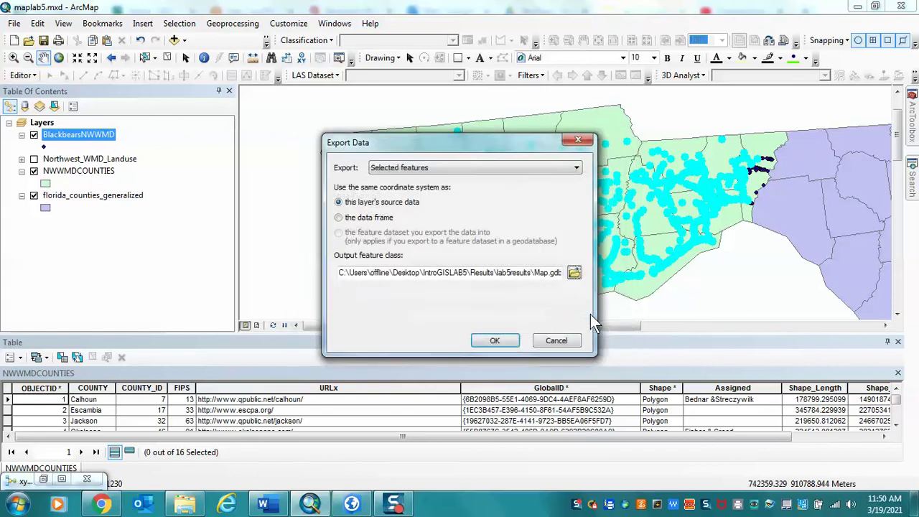
{"action": "left_click", "coordinate": [487, 343]}
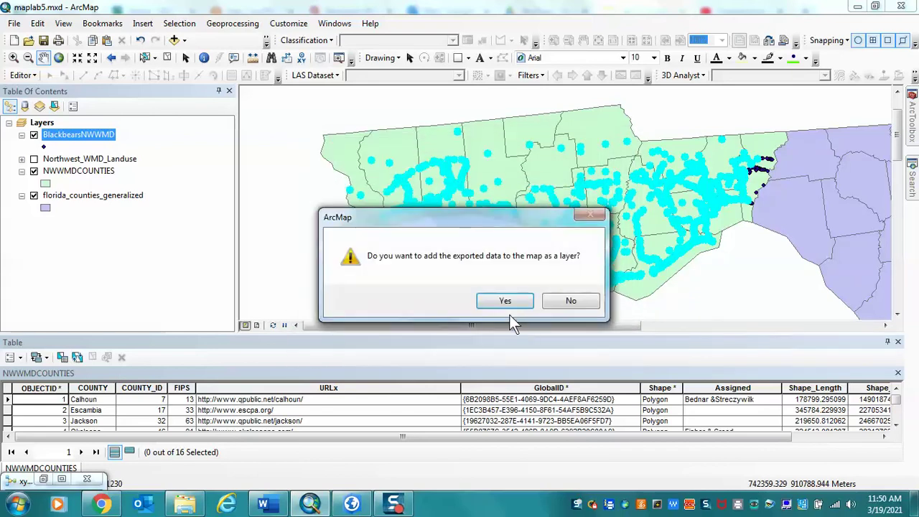
{"action": "left_click", "coordinate": [504, 302]}
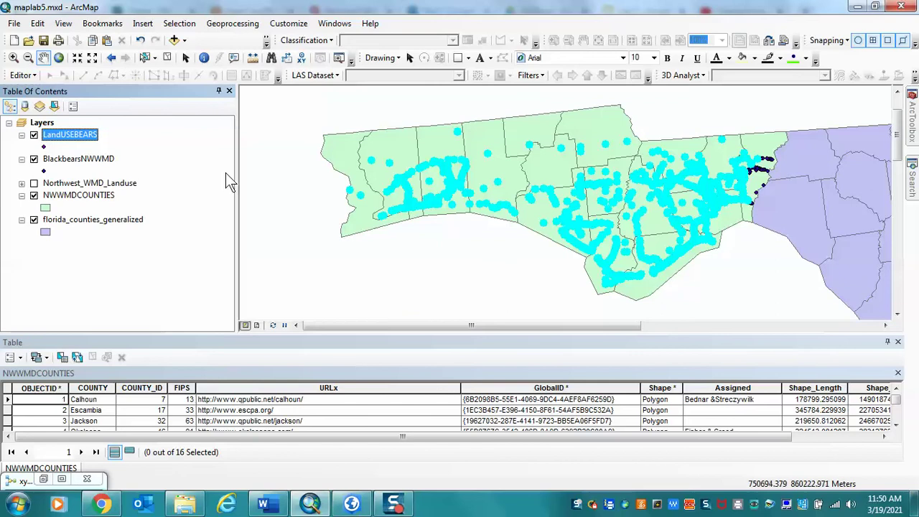
Remove the BlackbearsNWWMD layer from the map and view the last columns of the NWWMDCOUNTIES attribute table.
{"action": "right_click", "coordinate": [74, 162]}
{"action": "left_click", "coordinate": [104, 182]}
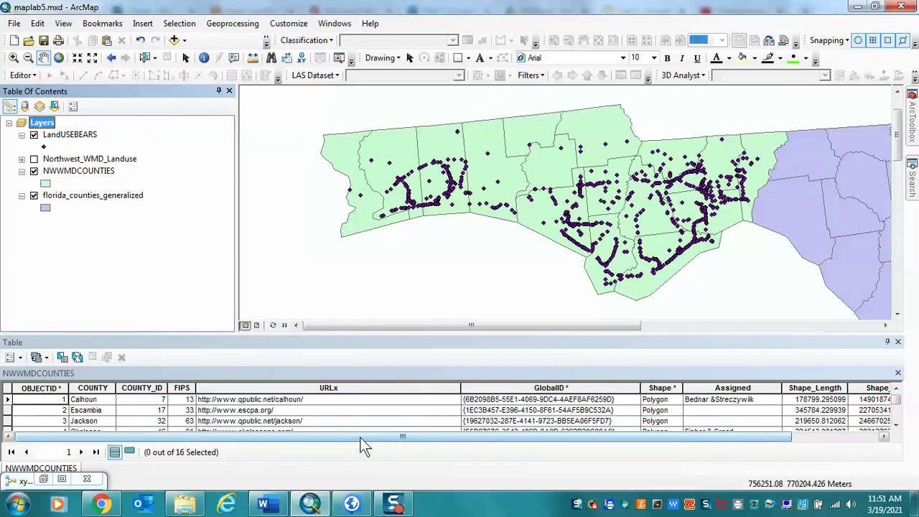
{"action": "left_click_drag", "start_coordinate": [361, 440], "coordinate": [513, 440]}
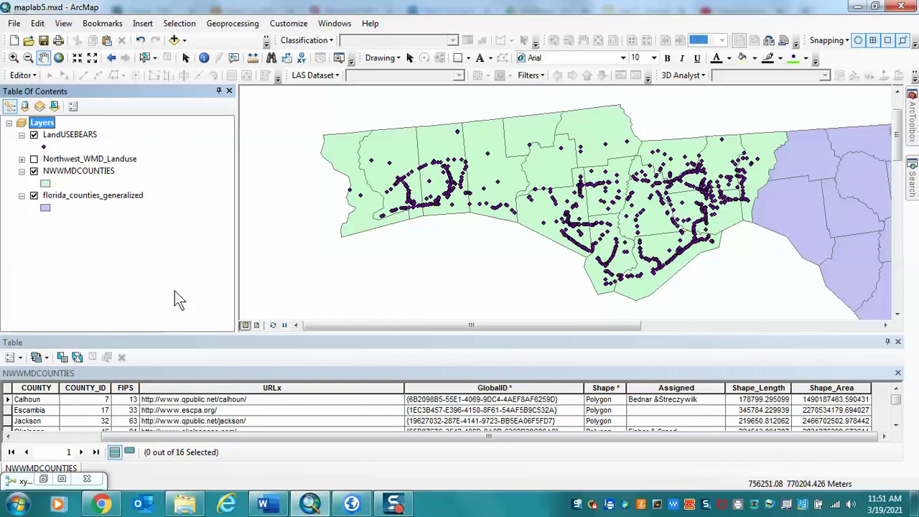
Open the definition query builder for the NWWMDCOUNTIES layer.
{"action": "left_click", "coordinate": [109, 175]}
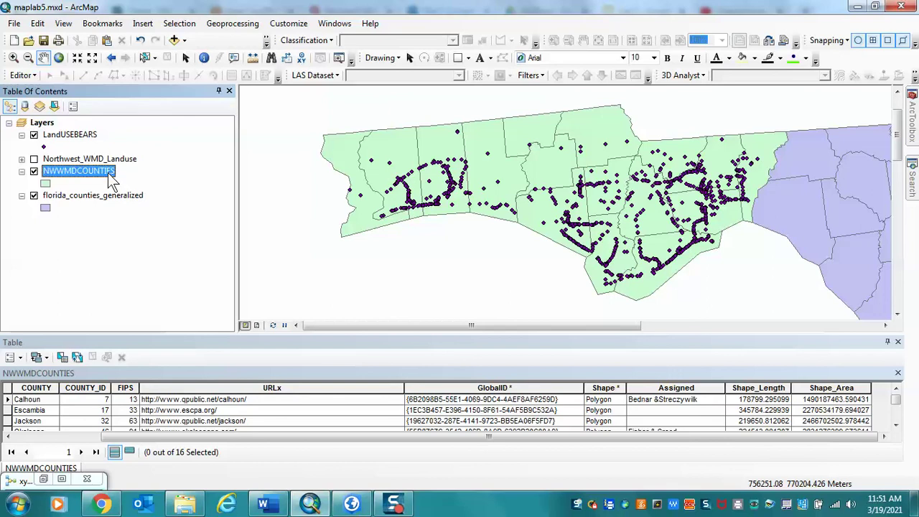
{"action": "right_click", "coordinate": [111, 181]}
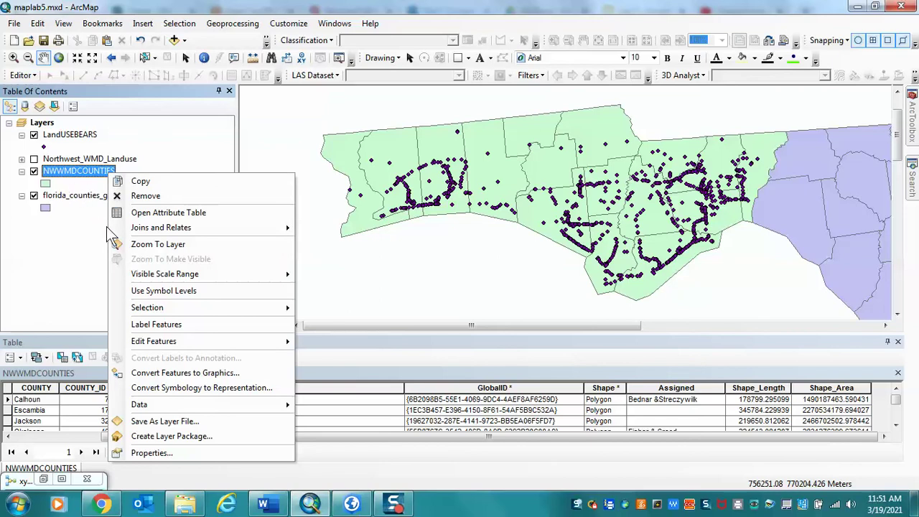
{"action": "left_click", "coordinate": [150, 451]}
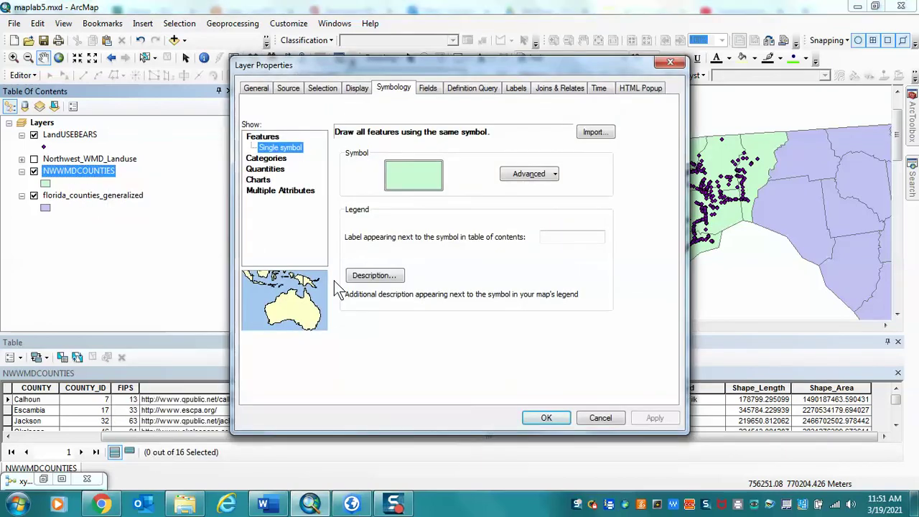
{"action": "left_click", "coordinate": [472, 89]}
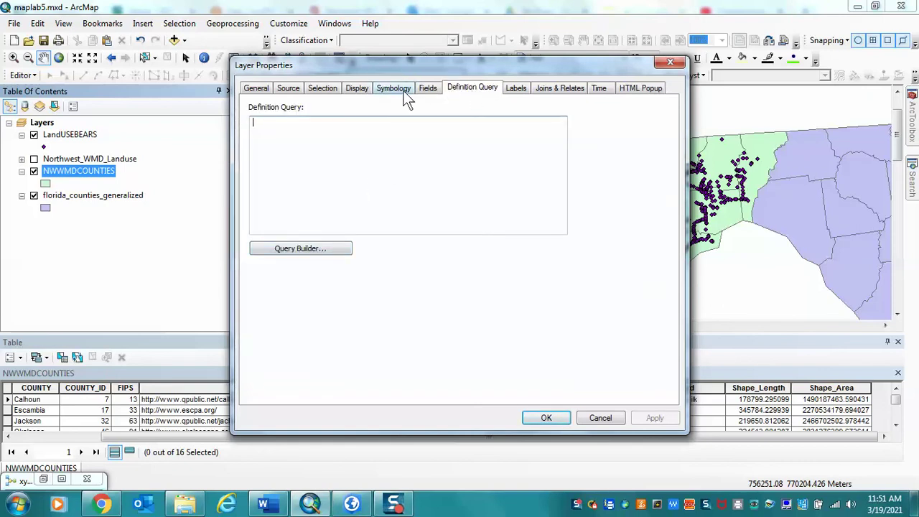
{"action": "left_click", "coordinate": [300, 248]}
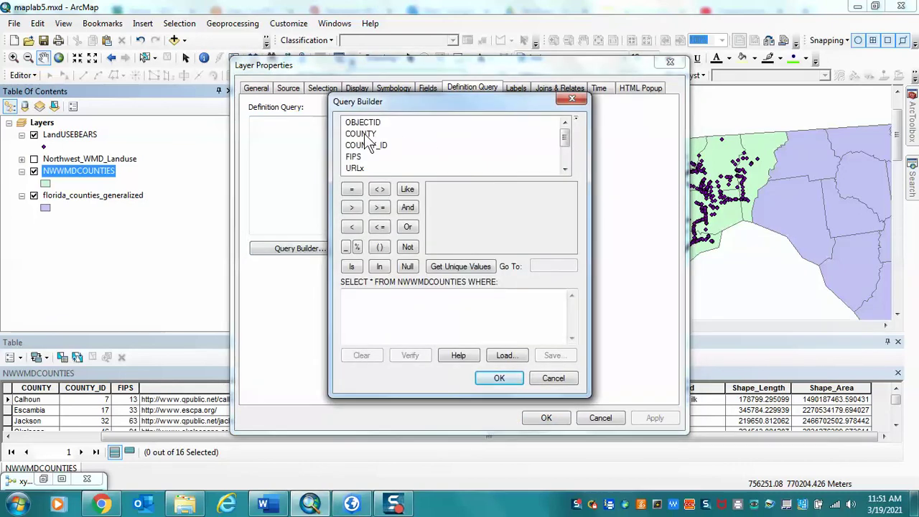
Build the definition query COUNTY = 'Calhoun' and apply it to the NWWMDCOUNTIES layer.
{"action": "double_click", "coordinate": [365, 134]}
{"action": "left_click", "coordinate": [351, 189]}
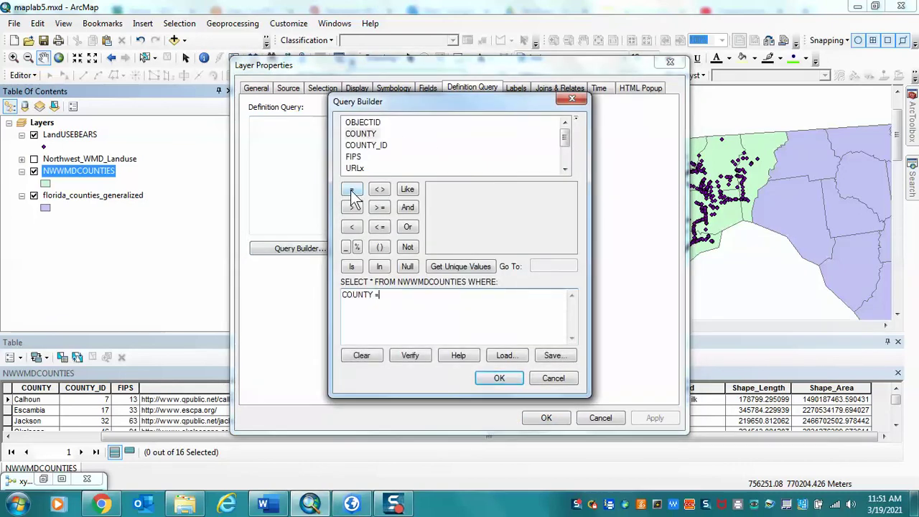
{"action": "left_click", "coordinate": [453, 265]}
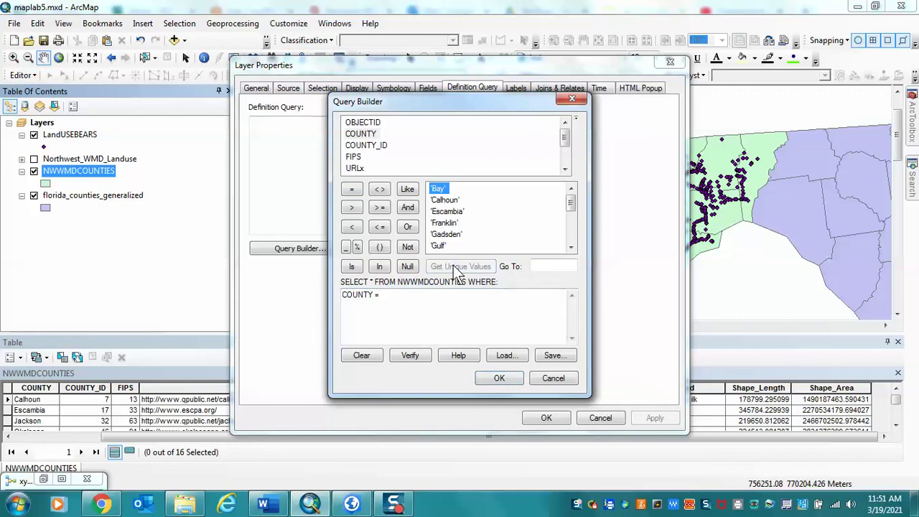
{"action": "double_click", "coordinate": [442, 202]}
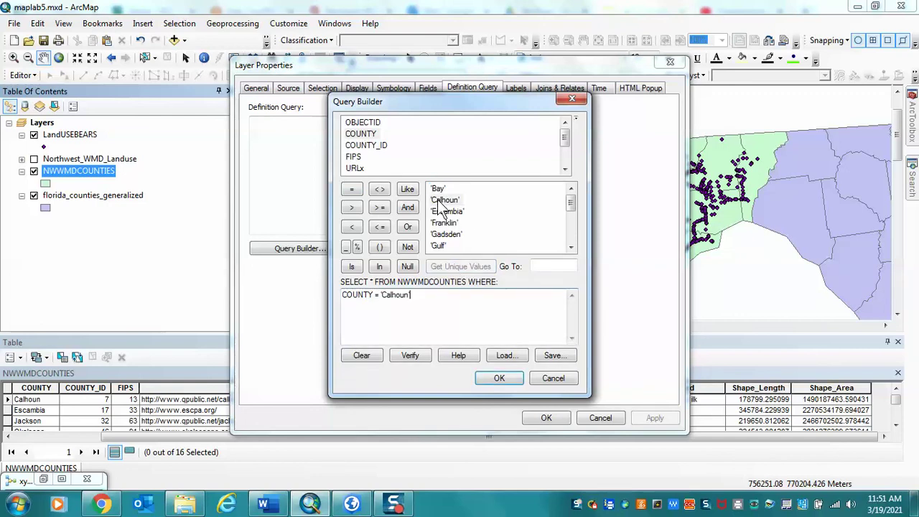
{"action": "left_click", "coordinate": [498, 379]}
{"action": "left_click", "coordinate": [651, 419]}
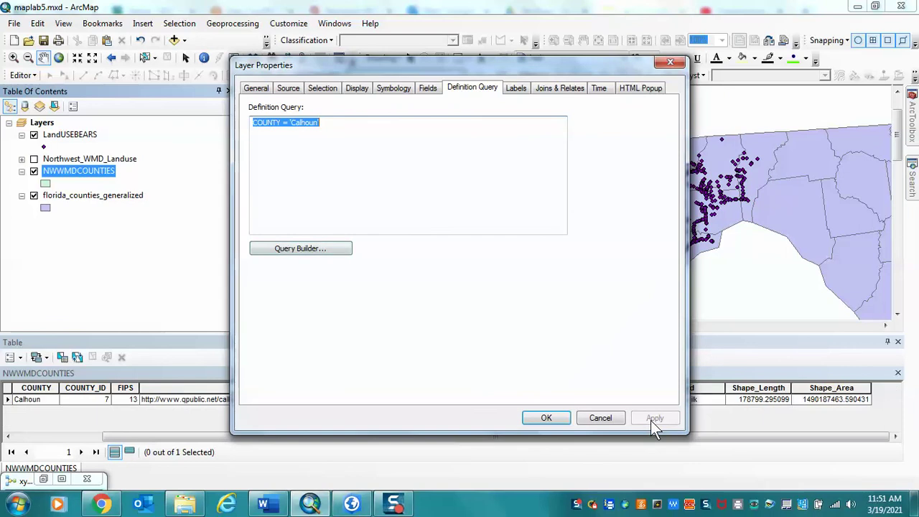
{"action": "left_click", "coordinate": [551, 418]}
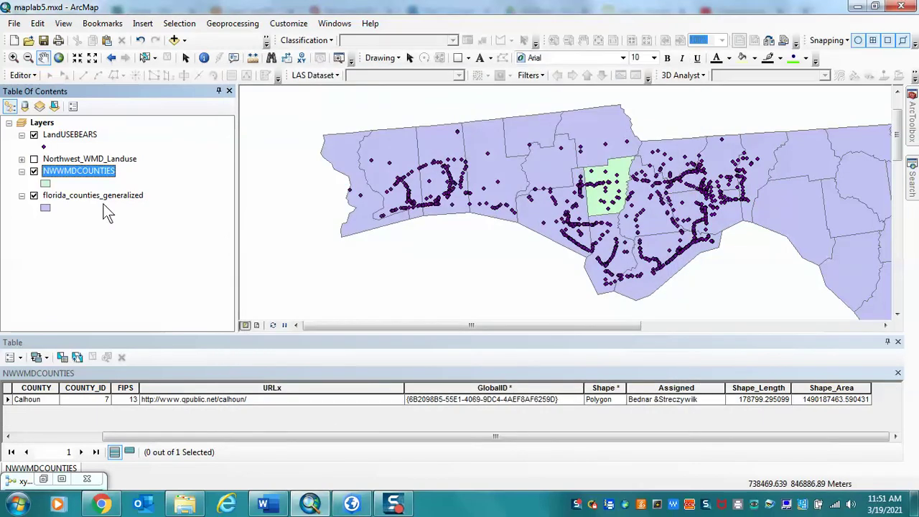
Hide the florida_counties_generalized layer and show the Northwest_WMD_Landuse layer.
{"action": "left_click", "coordinate": [34, 195]}
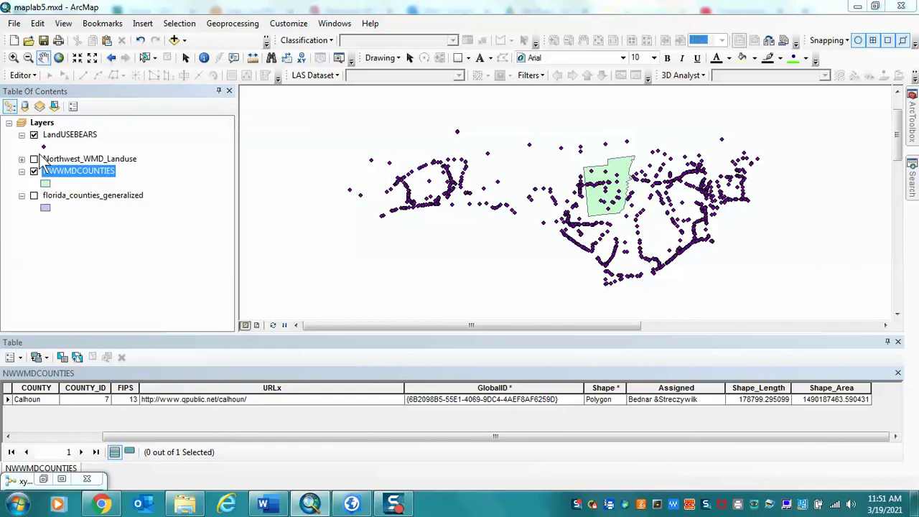
{"action": "left_click", "coordinate": [33, 159]}
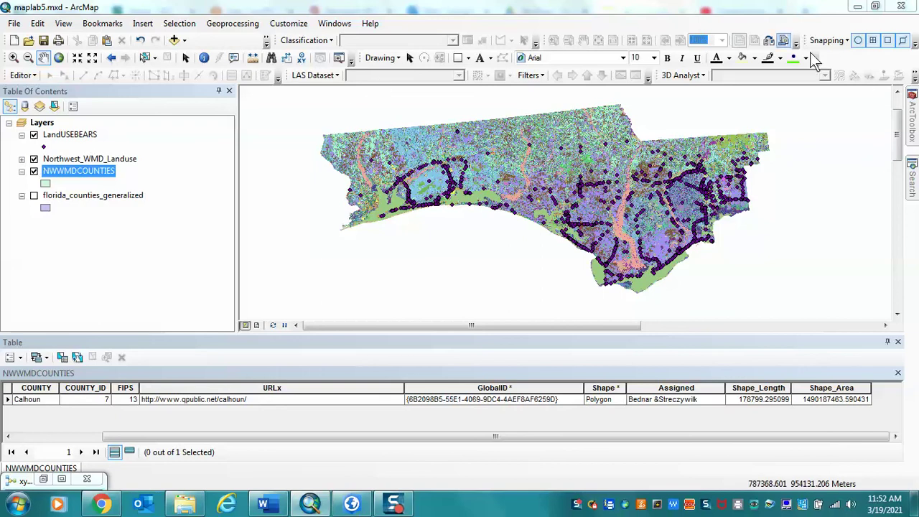
Set up the Clip tool with Northwest_WMD_Landuse as the input features and NWWMDCOUNTIES as the clip features.
{"action": "left_click", "coordinate": [913, 115]}
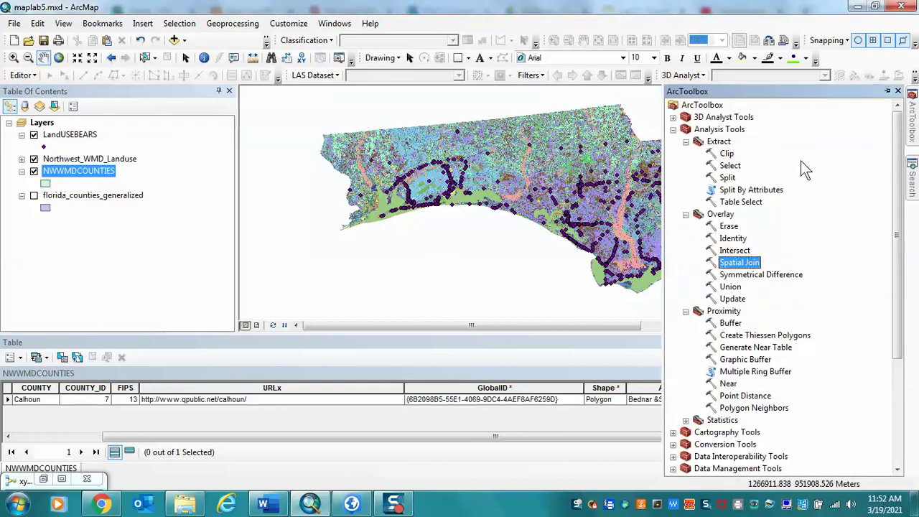
{"action": "double_click", "coordinate": [727, 154]}
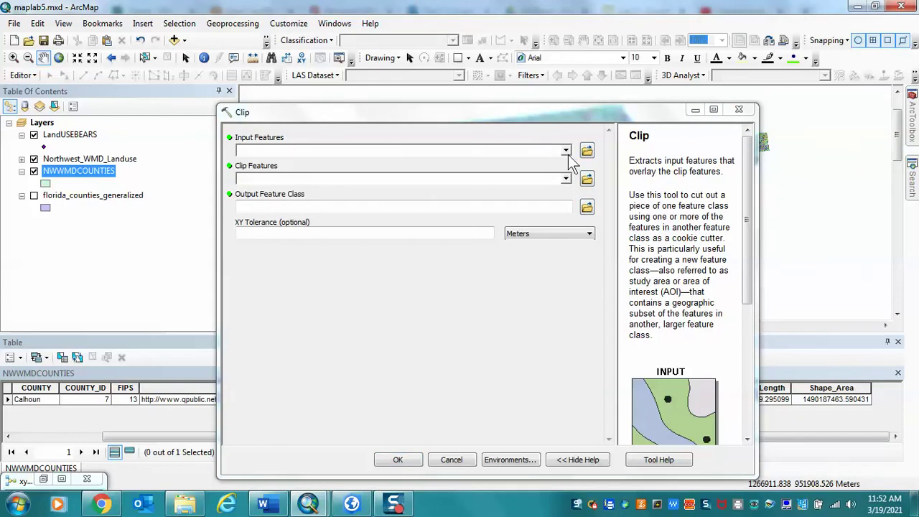
{"action": "left_click", "coordinate": [566, 151]}
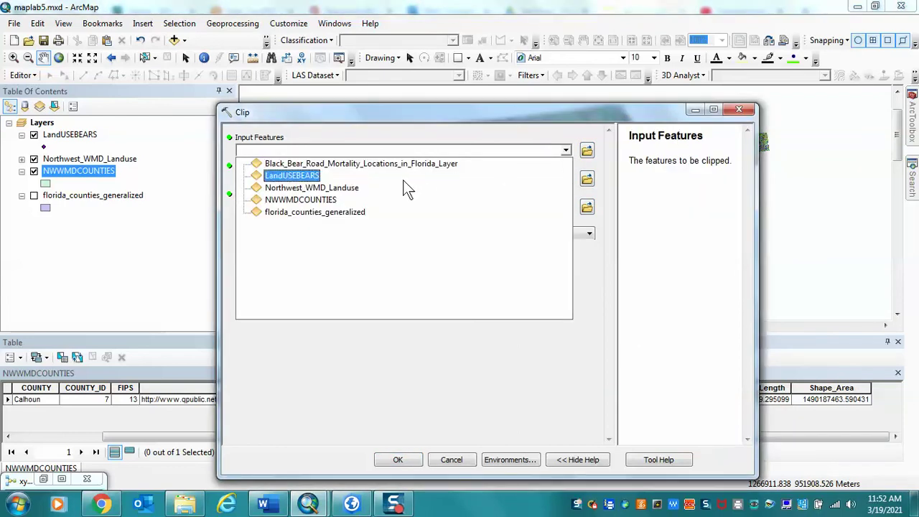
{"action": "left_click", "coordinate": [356, 188]}
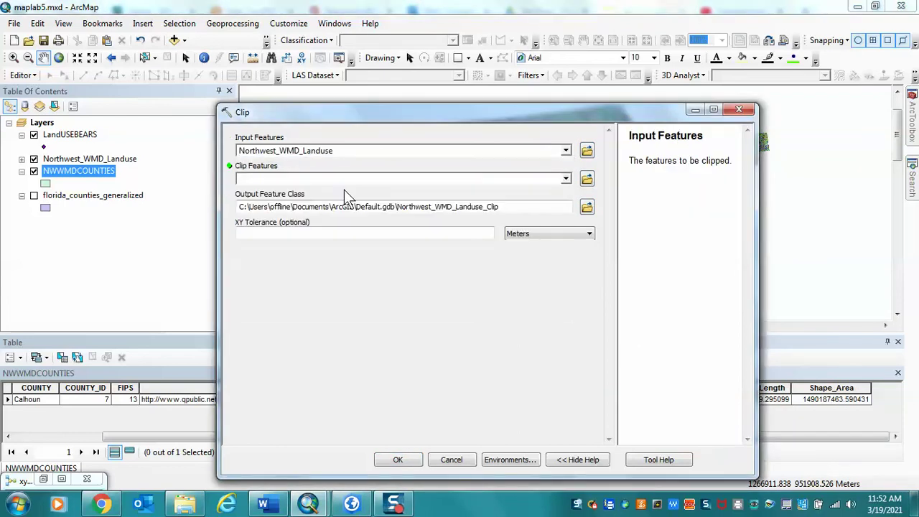
{"action": "left_click", "coordinate": [565, 179]}
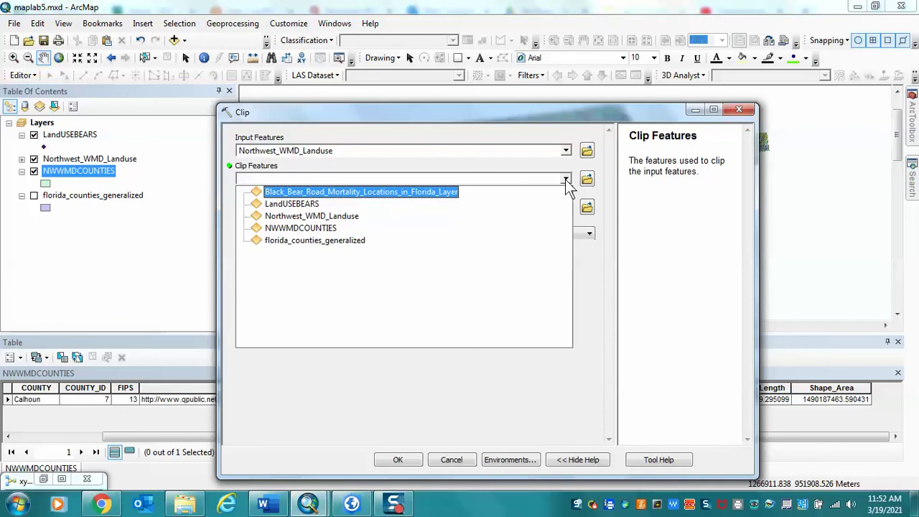
{"action": "left_click", "coordinate": [327, 230]}
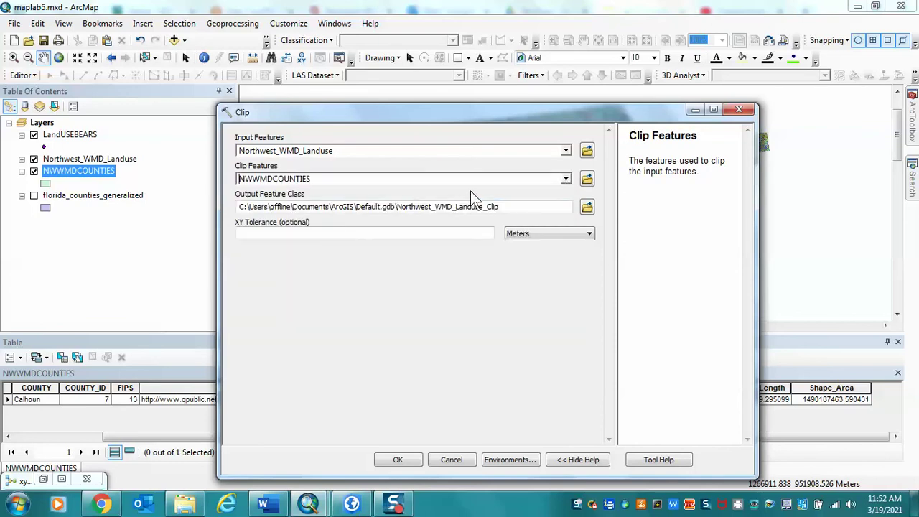
{"action": "left_click", "coordinate": [566, 179]}
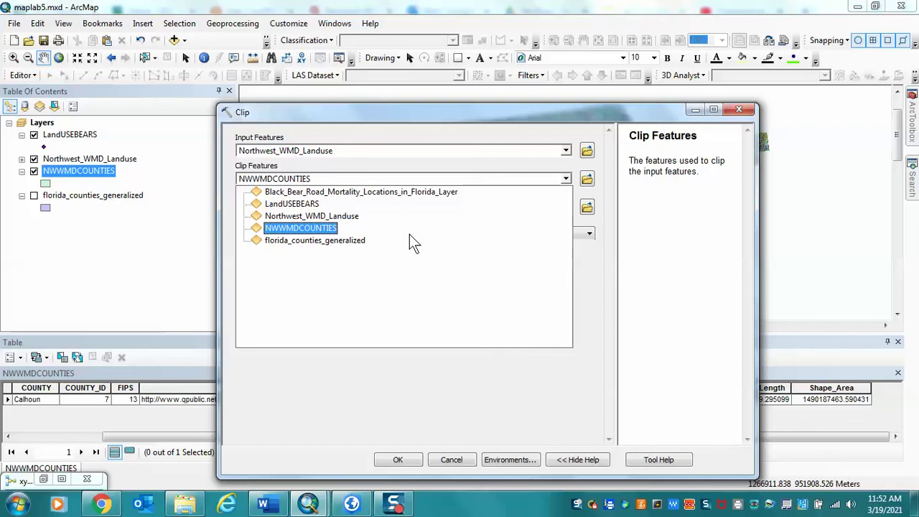
{"action": "left_click", "coordinate": [587, 180]}
{"action": "left_click", "coordinate": [587, 179]}
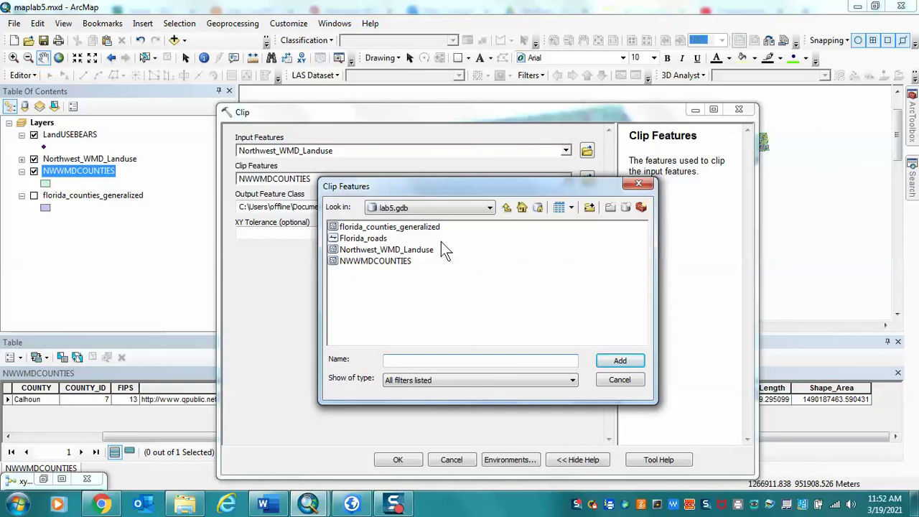
{"action": "left_click", "coordinate": [637, 183]}
{"action": "left_click", "coordinate": [566, 180]}
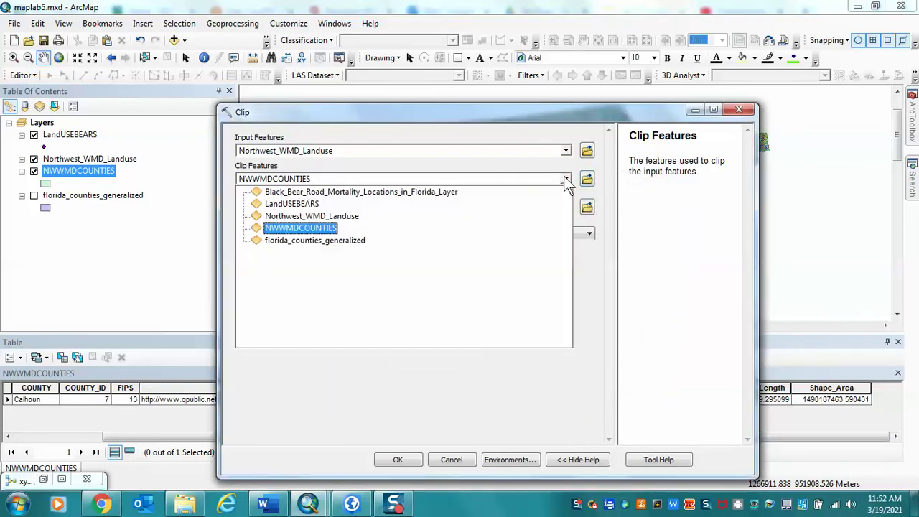
{"action": "left_click", "coordinate": [323, 230]}
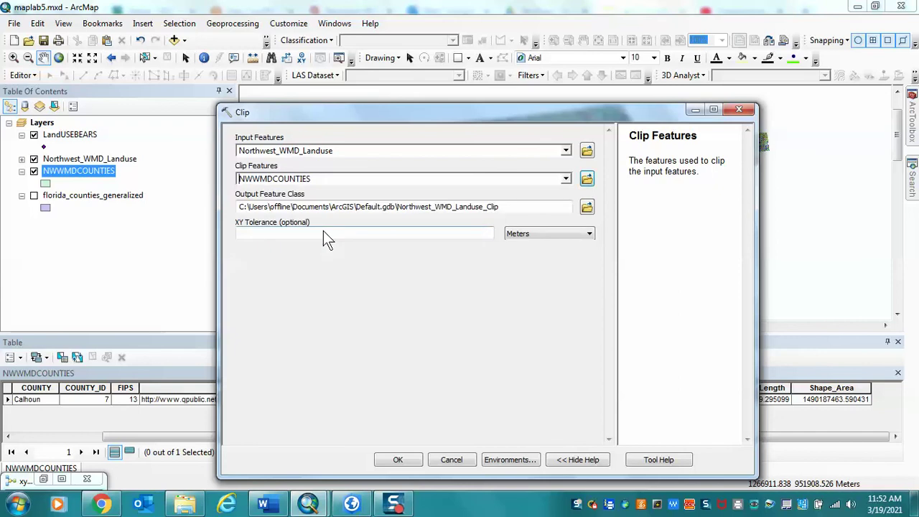
Save the clip output as Calhounlduse in the Lab5results.gdb geodatabase and run the clip.
{"action": "left_click", "coordinate": [588, 207]}
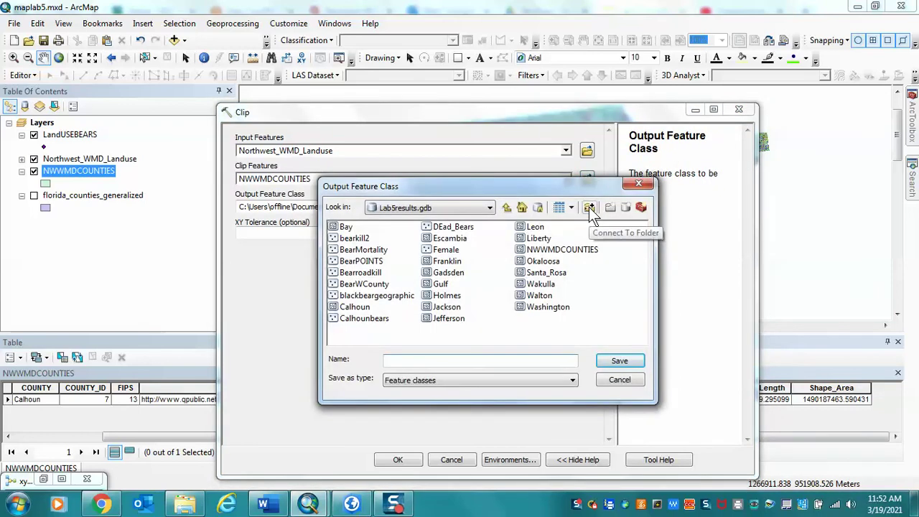
{"action": "left_click", "coordinate": [507, 208]}
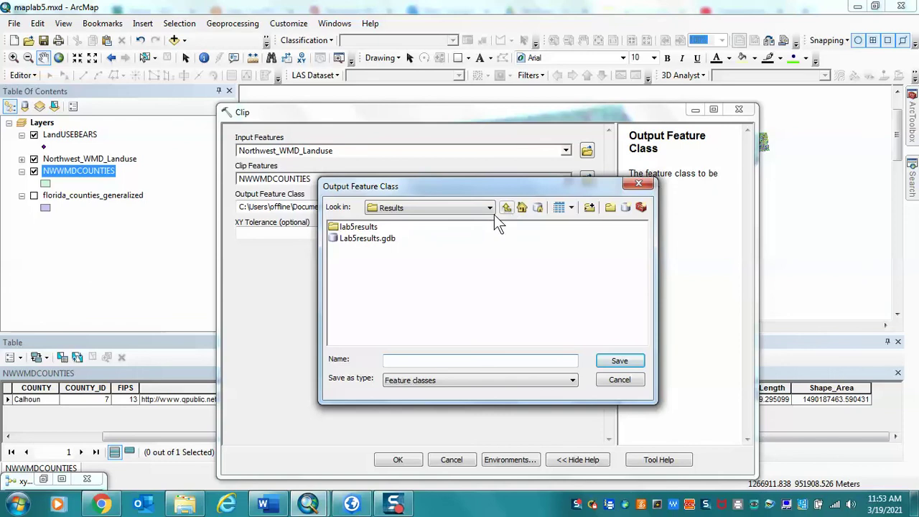
{"action": "left_click", "coordinate": [369, 242]}
{"action": "double_click", "coordinate": [369, 241]}
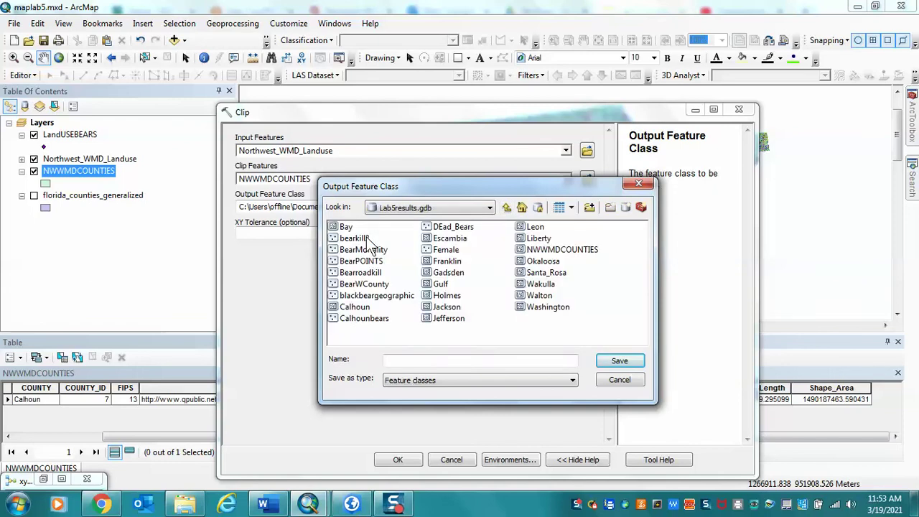
{"action": "left_click", "coordinate": [411, 362]}
{"action": "type", "text": "Ca"}
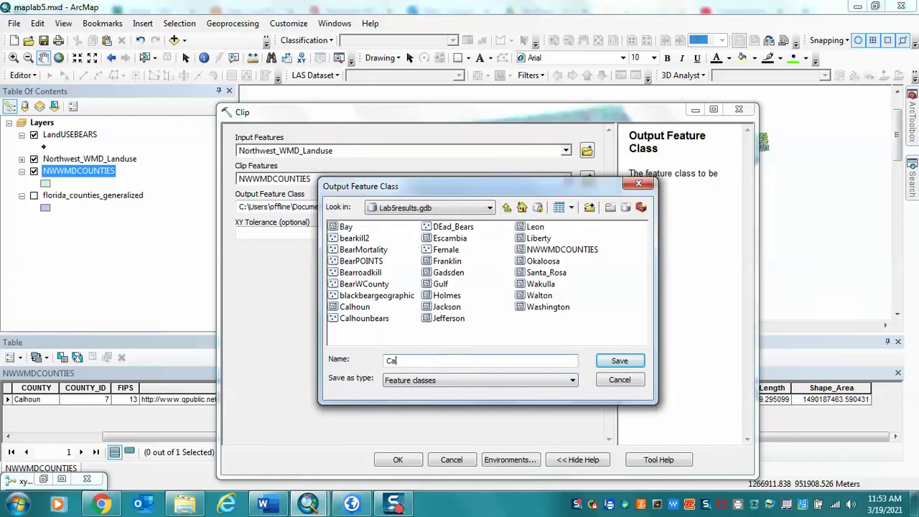
{"action": "type", "text": "lhounlduse"}
{"action": "left_click", "coordinate": [619, 365]}
{"action": "left_click", "coordinate": [400, 461]}
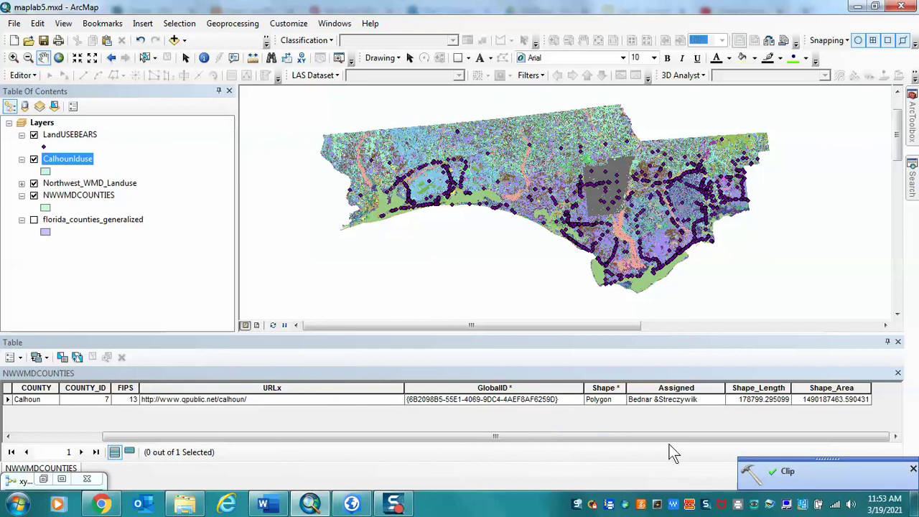
{"action": "left_click", "coordinate": [914, 469]}
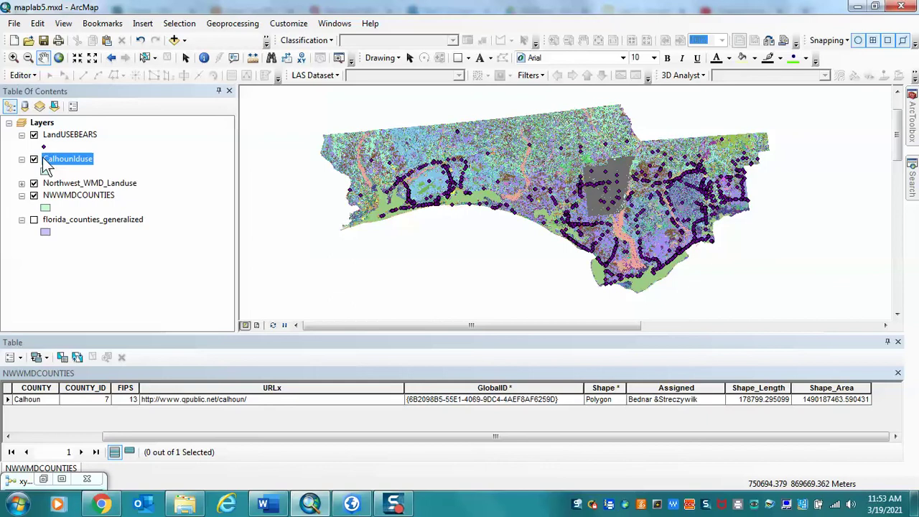
Hide the Northwest_WMD_Landuse and NWWMDCOUNTIES layers.
{"action": "left_click", "coordinate": [33, 183]}
{"action": "left_click", "coordinate": [34, 195]}
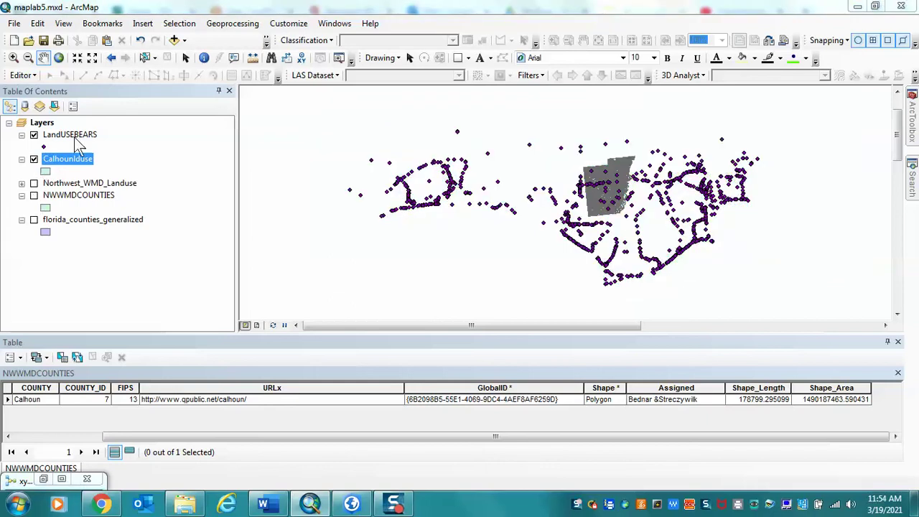
{"action": "left_click", "coordinate": [14, 58]}
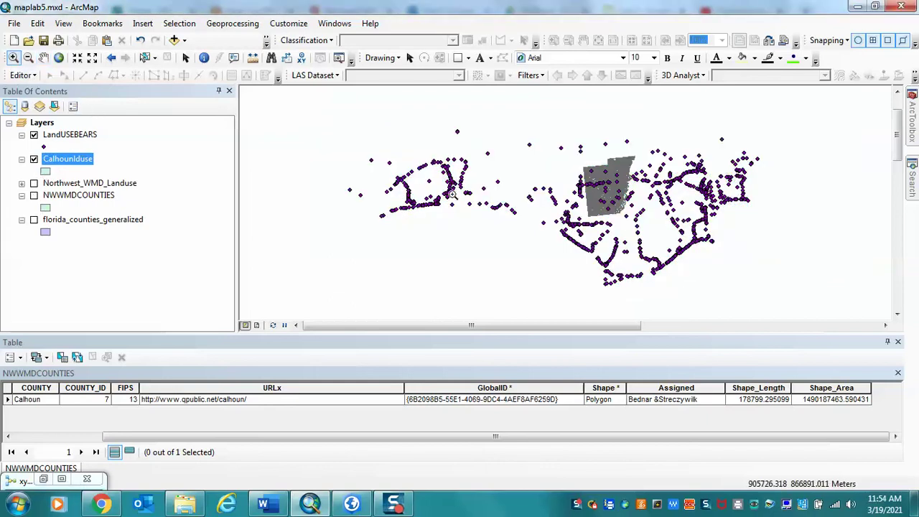
{"action": "left_click_drag", "start_coordinate": [559, 144], "coordinate": [643, 229]}
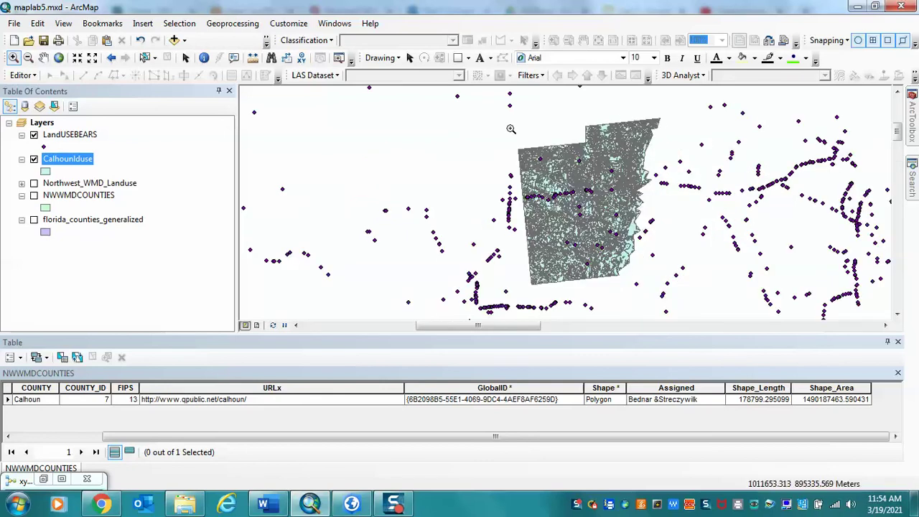
{"action": "left_click_drag", "start_coordinate": [511, 129], "coordinate": [662, 276]}
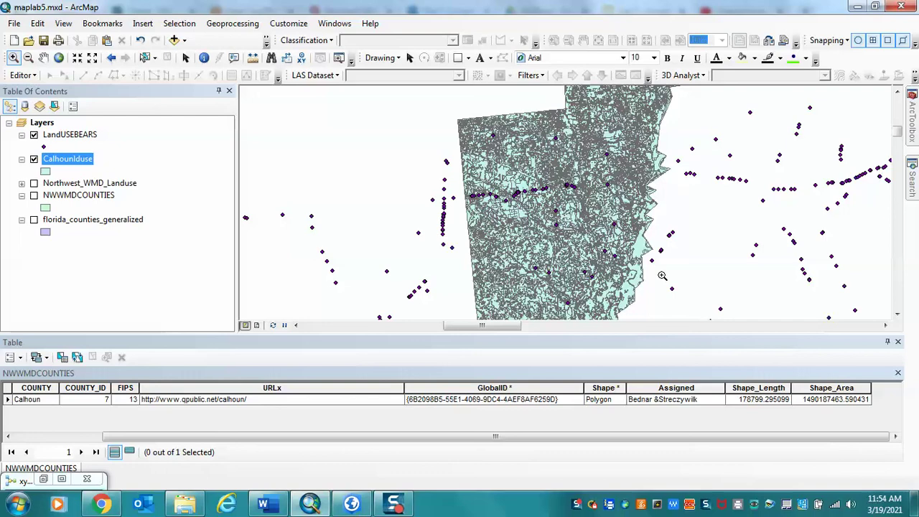
{"action": "key", "text": "Home"}
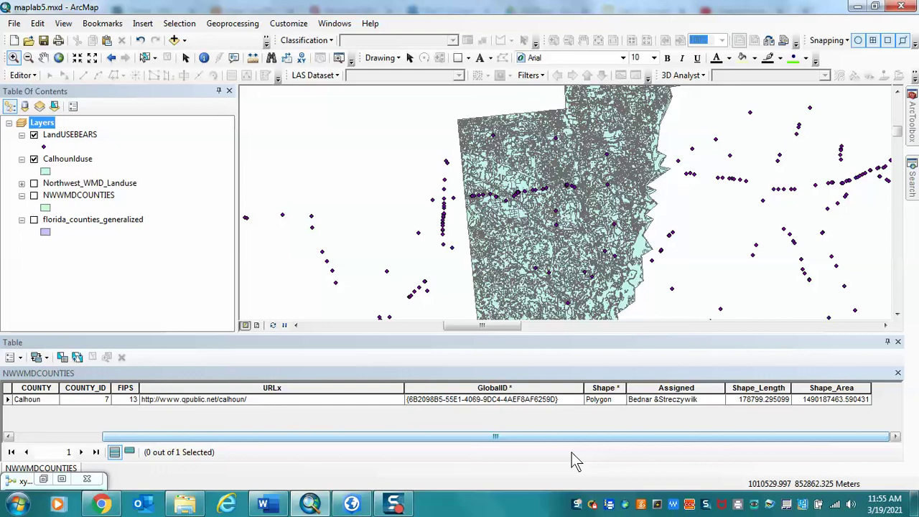
Select by location the LandUSEBEARS features that intersect the Calhounlduse source layer.
{"action": "left_click", "coordinate": [179, 23]}
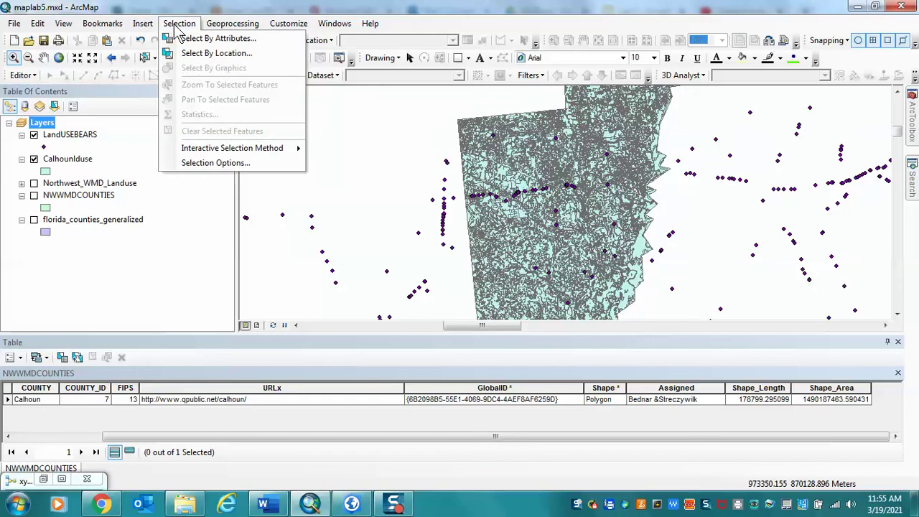
{"action": "left_click", "coordinate": [212, 53]}
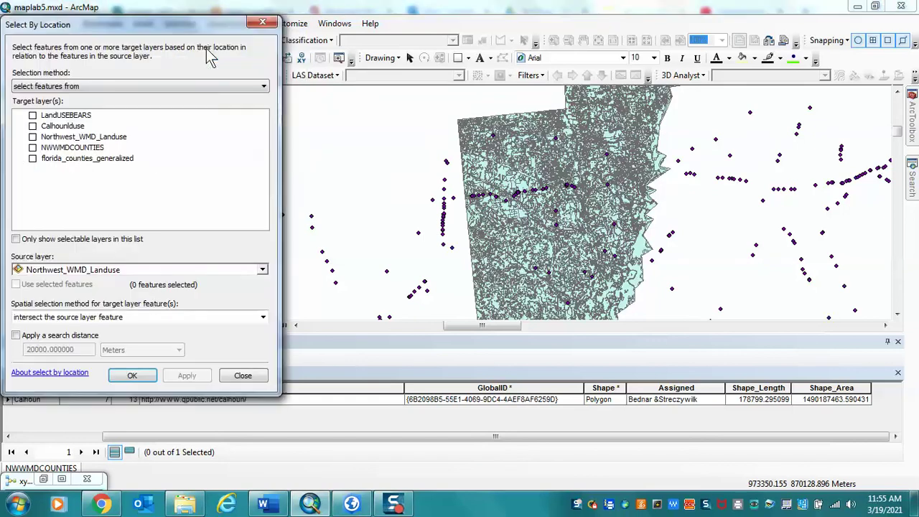
{"action": "left_click", "coordinate": [32, 115]}
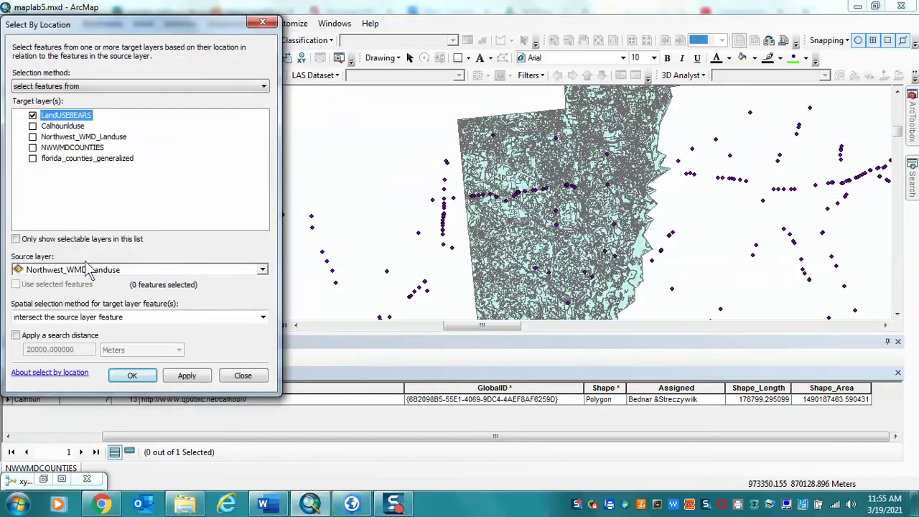
{"action": "left_click", "coordinate": [264, 270]}
{"action": "left_click", "coordinate": [167, 286]}
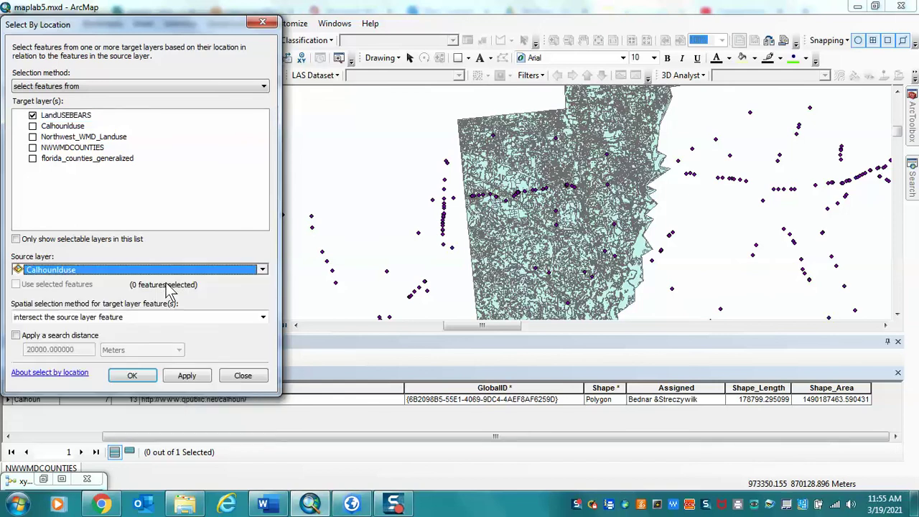
{"action": "left_click", "coordinate": [185, 376]}
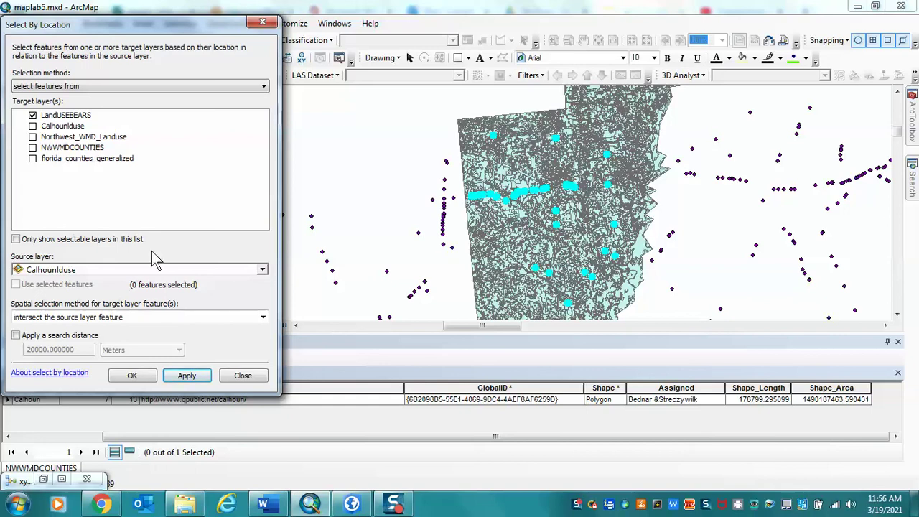
{"action": "left_click", "coordinate": [184, 378]}
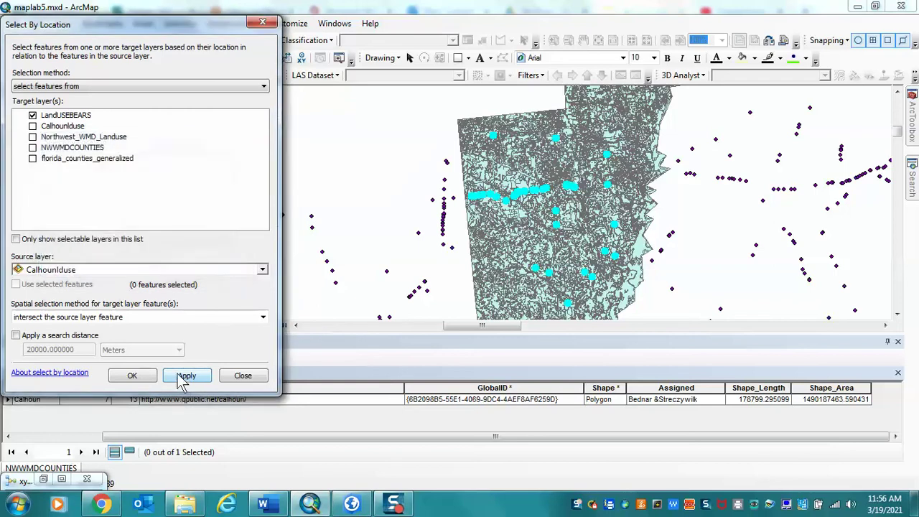
{"action": "left_click", "coordinate": [133, 376]}
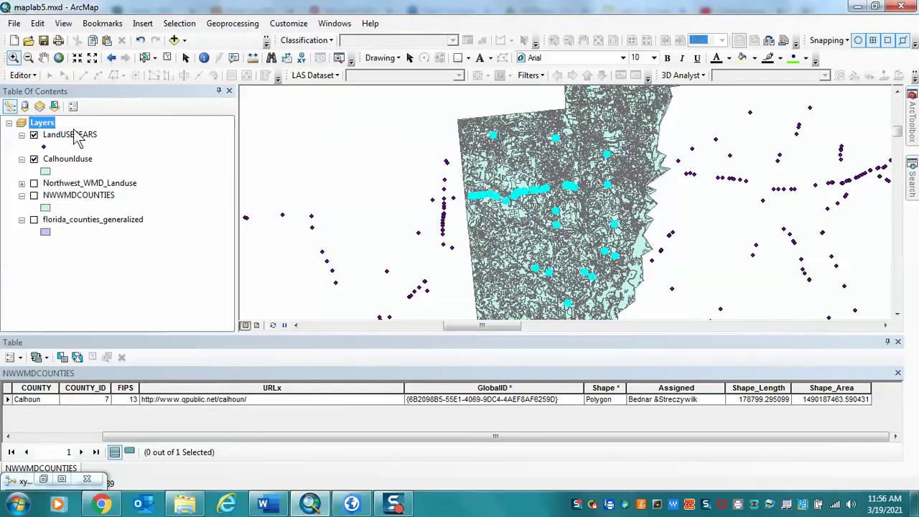
Open the data export options for the LandUSEBEARS layer.
{"action": "right_click", "coordinate": [77, 137]}
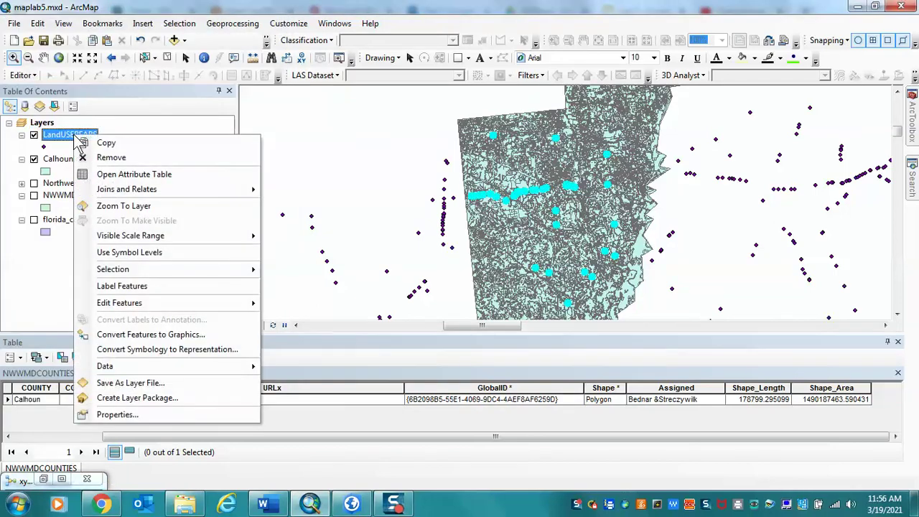
{"action": "mouse_move", "coordinate": [149, 373]}
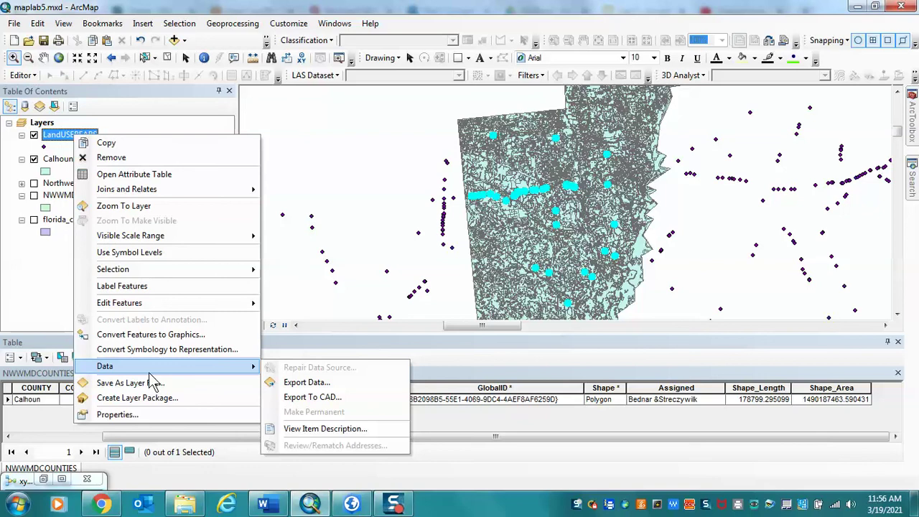
Add the calhounbears2 feature class from Lab5results.gdb in the Results folder to the map, dismissing the coordinate system warning.
{"action": "left_click", "coordinate": [173, 40]}
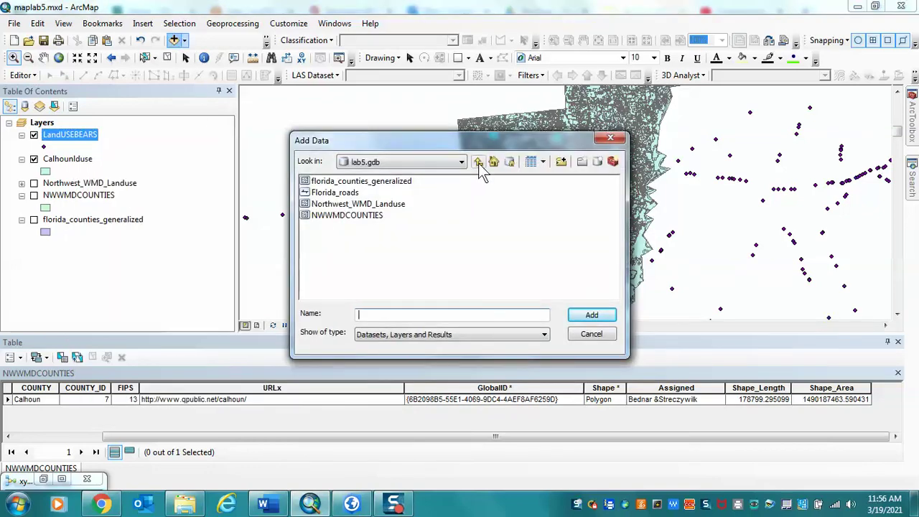
{"action": "left_click", "coordinate": [479, 162]}
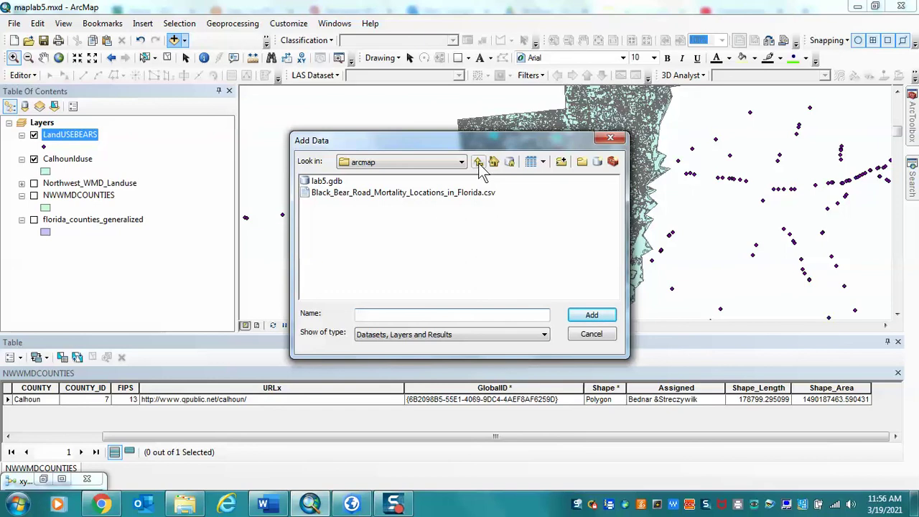
{"action": "left_click", "coordinate": [479, 162]}
{"action": "left_click", "coordinate": [493, 162]}
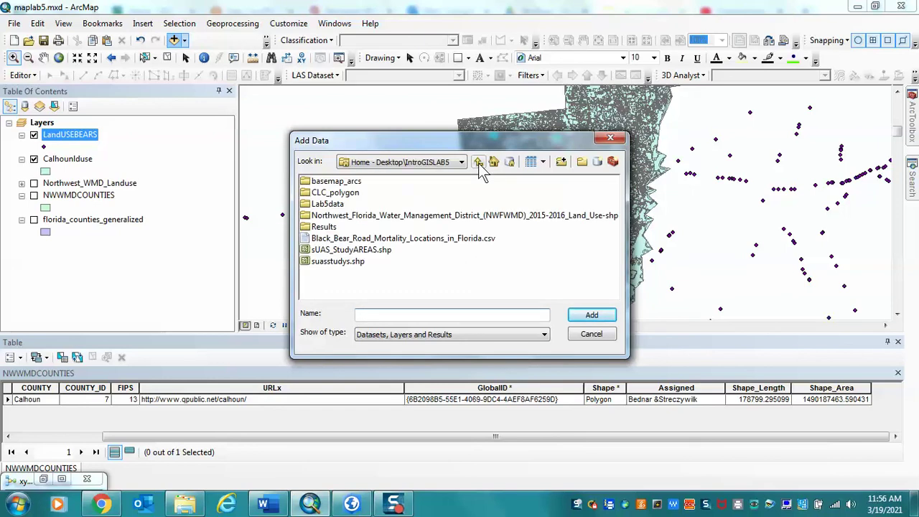
{"action": "double_click", "coordinate": [321, 228]}
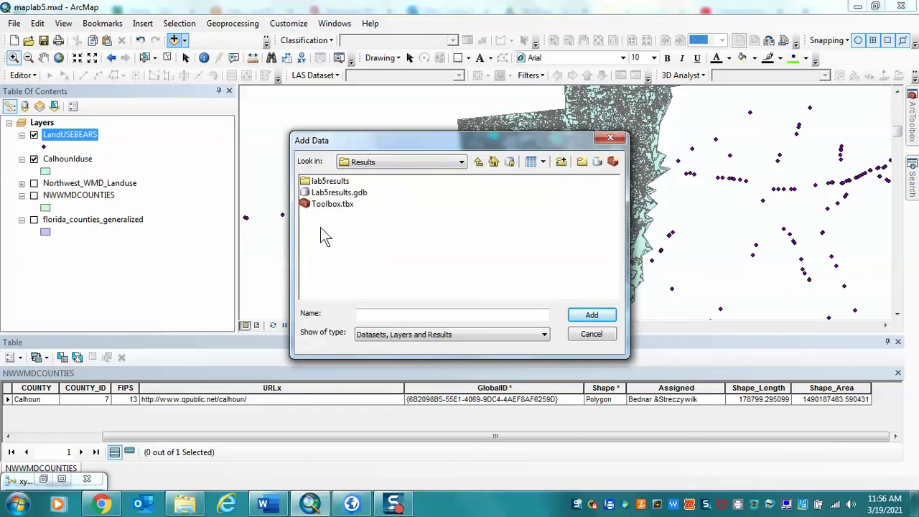
{"action": "double_click", "coordinate": [327, 193]}
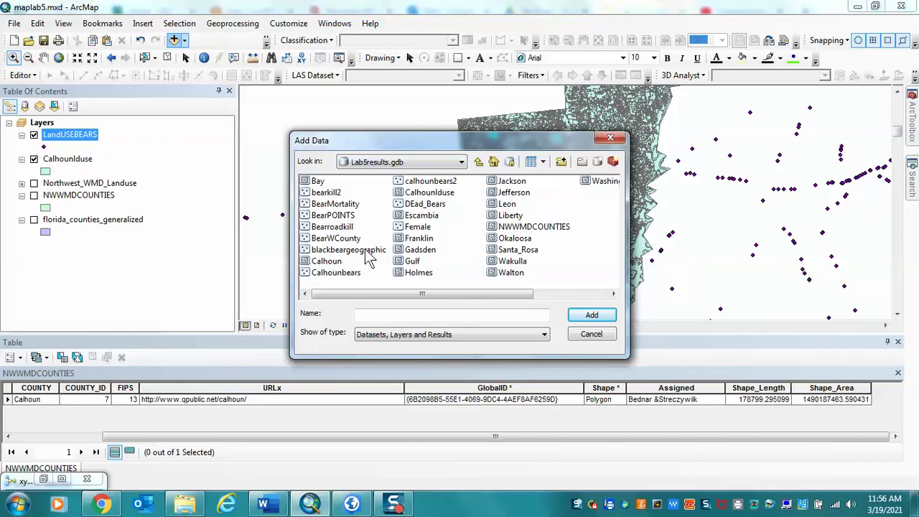
{"action": "left_click", "coordinate": [334, 274]}
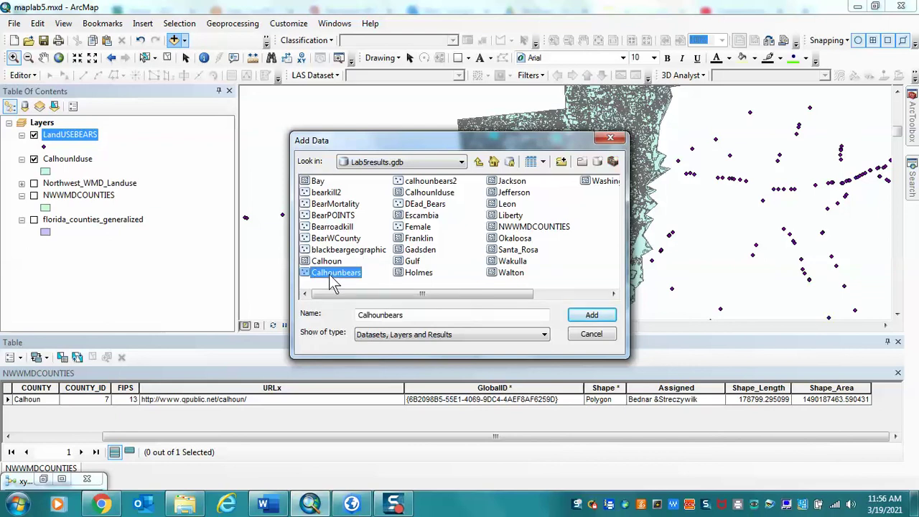
{"action": "left_click", "coordinate": [435, 182]}
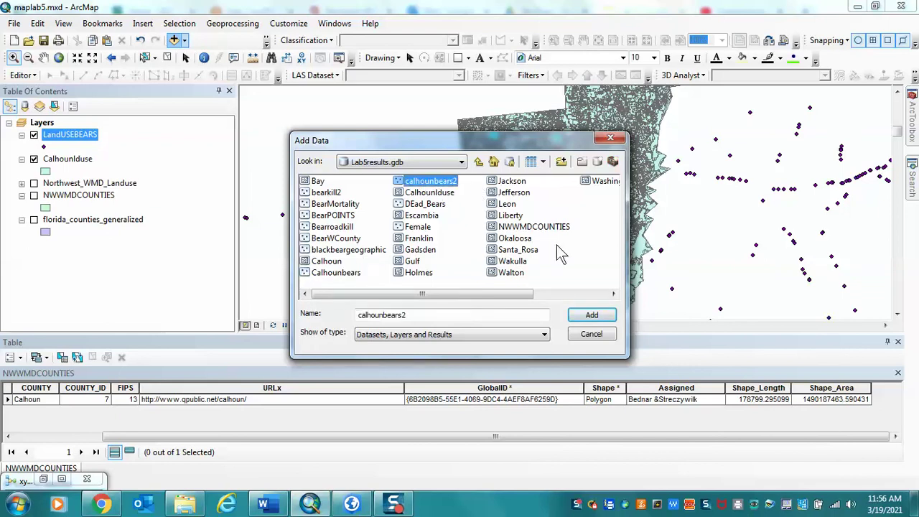
{"action": "left_click", "coordinate": [589, 316]}
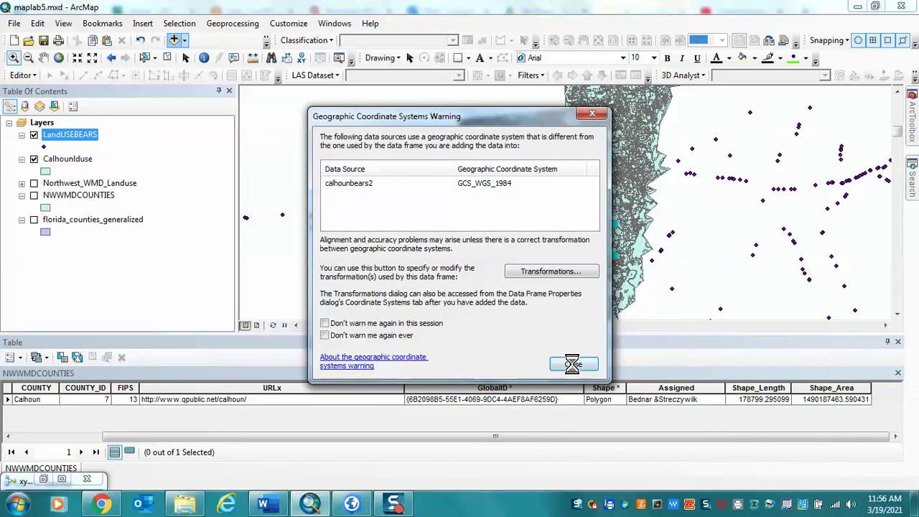
{"action": "left_click", "coordinate": [575, 362]}
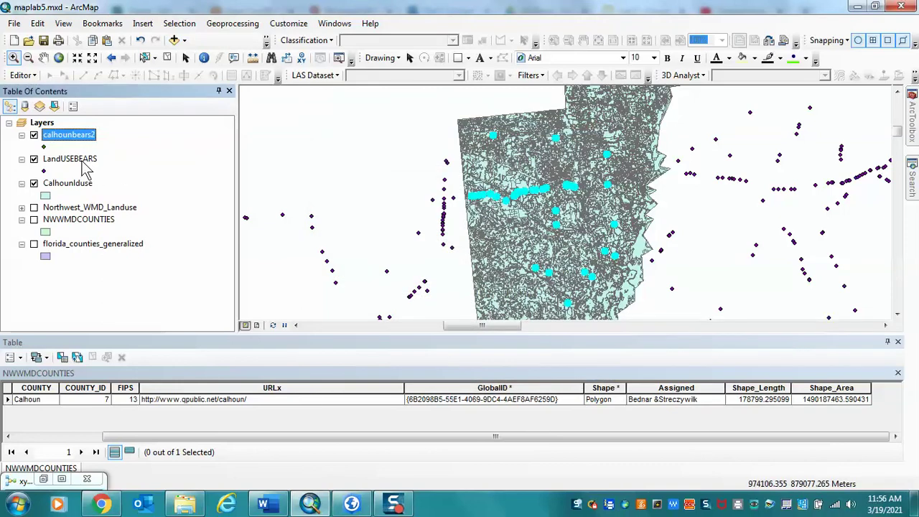
Remove the LandUSEBEARS, Northwest_WMD_Landuse, NWWMDCOUNTIES and florida_counties_generalized layers from the map.
{"action": "right_click", "coordinate": [83, 163]}
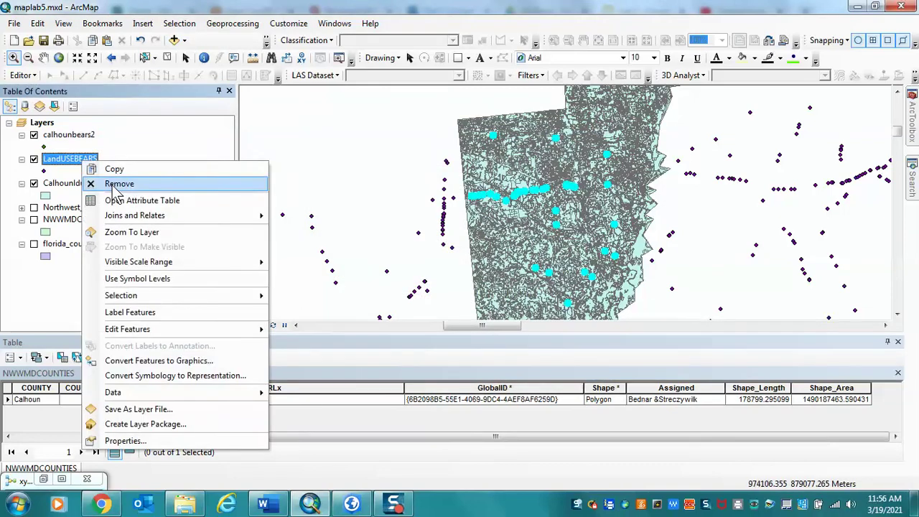
{"action": "left_click", "coordinate": [126, 184]}
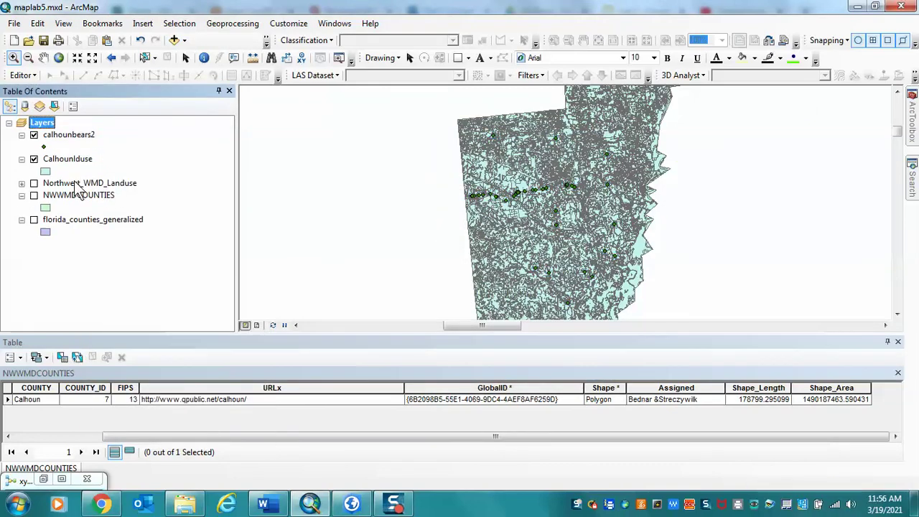
{"action": "right_click", "coordinate": [77, 185]}
{"action": "left_click", "coordinate": [109, 204]}
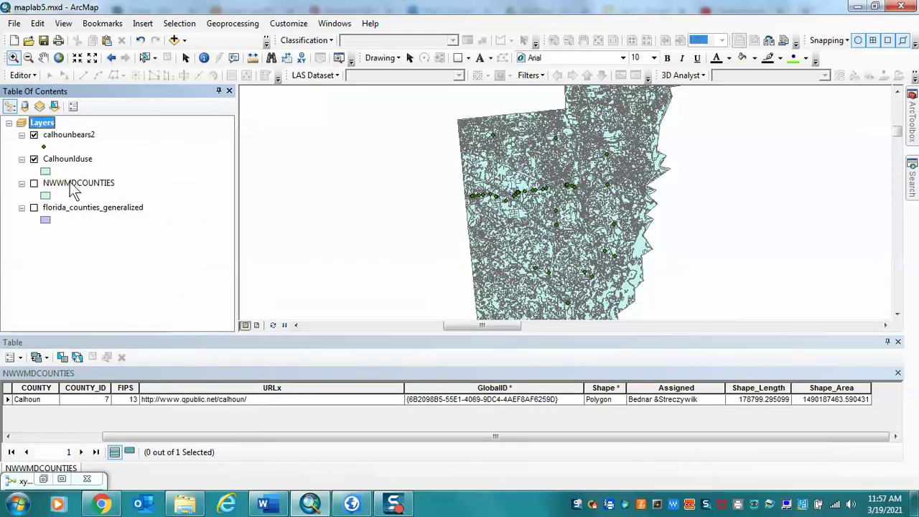
{"action": "left_click", "coordinate": [72, 185]}
{"action": "right_click", "coordinate": [72, 185]}
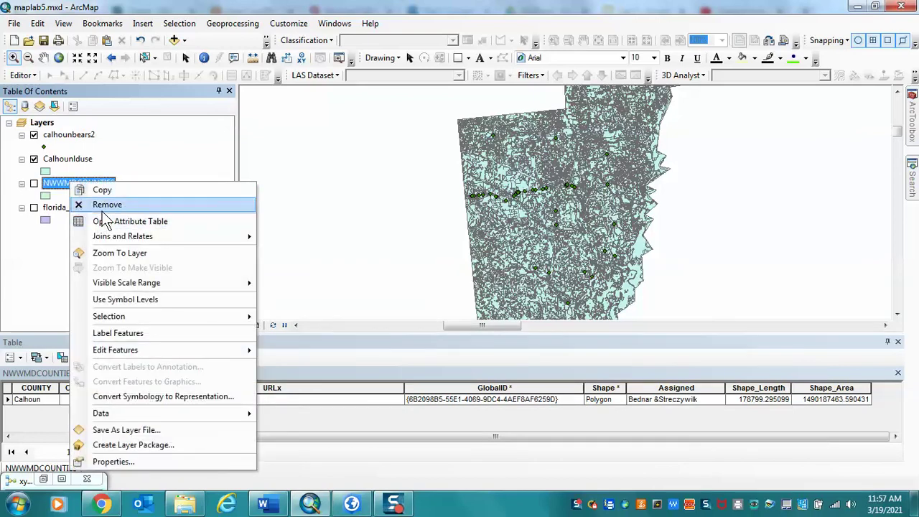
{"action": "left_click", "coordinate": [84, 204]}
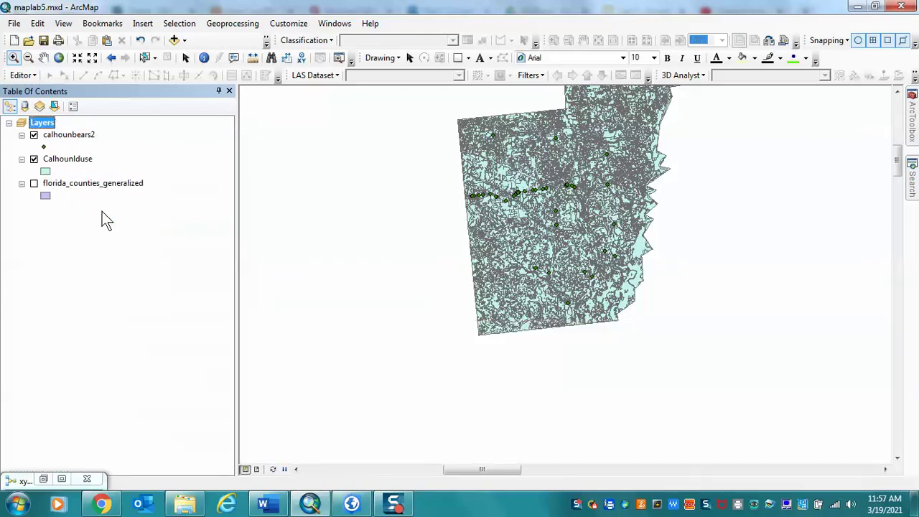
{"action": "left_click", "coordinate": [79, 167]}
{"action": "left_click", "coordinate": [78, 182]}
{"action": "right_click", "coordinate": [77, 182]}
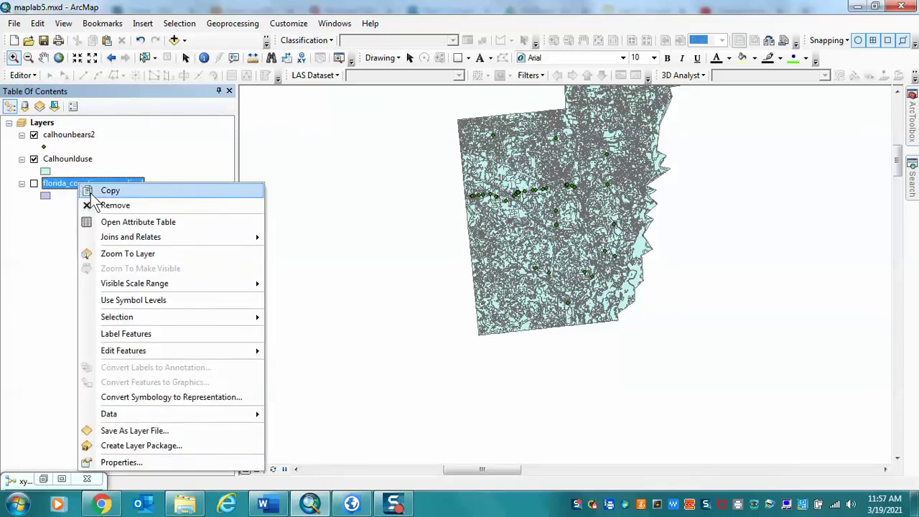
{"action": "left_click", "coordinate": [95, 204]}
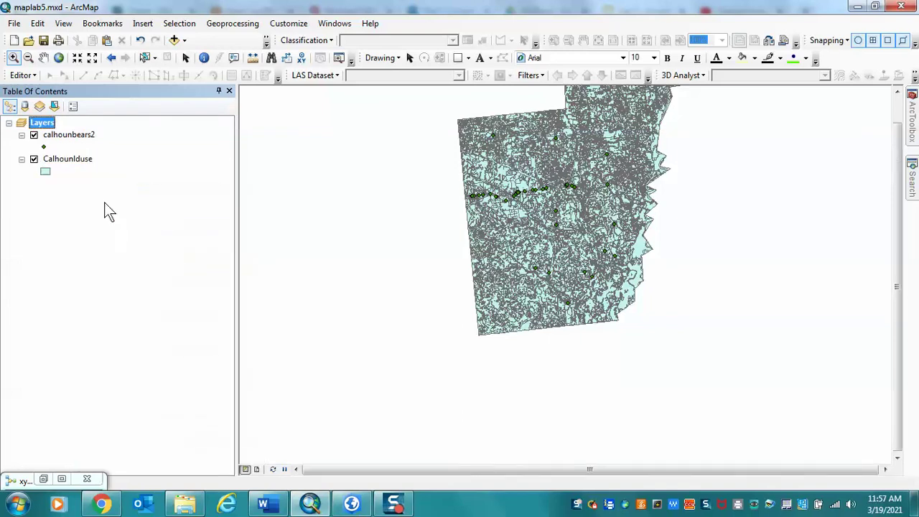
Change the calhounbears2 point symbol to Square 1.
{"action": "left_click", "coordinate": [91, 61]}
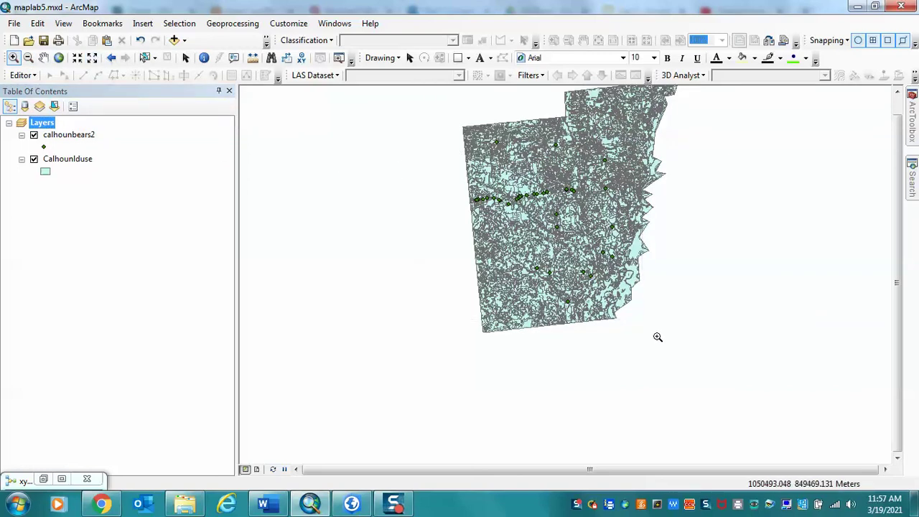
{"action": "scroll", "coordinate": [658, 337], "scroll_direction": "up", "scroll_amount": 1}
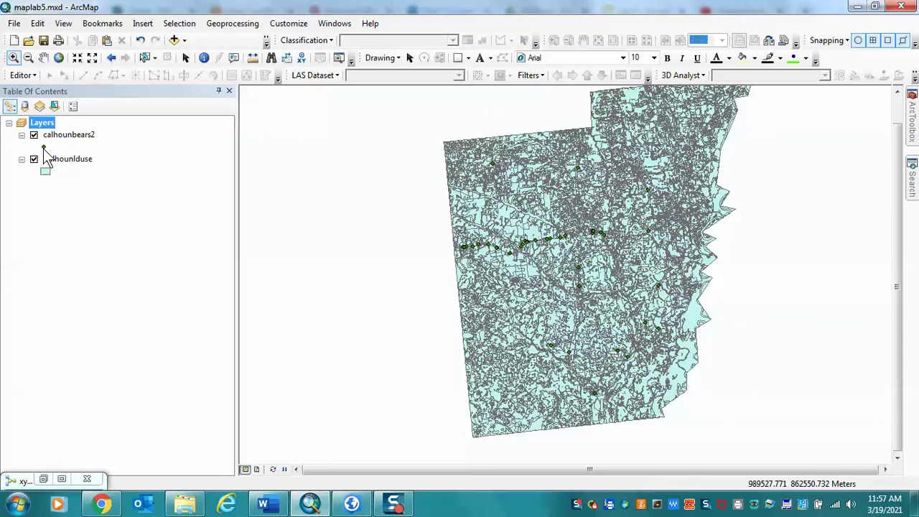
{"action": "double_click", "coordinate": [44, 147]}
{"action": "left_click", "coordinate": [379, 176]}
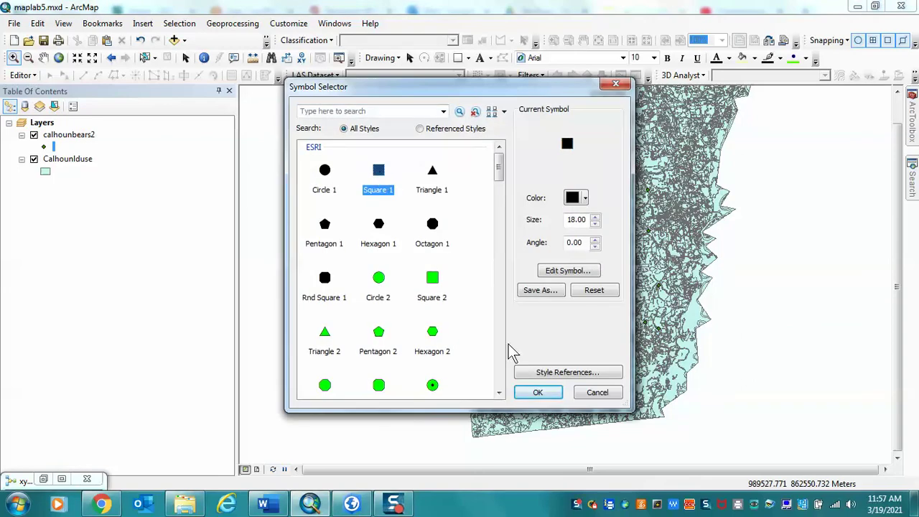
{"action": "left_click", "coordinate": [546, 393]}
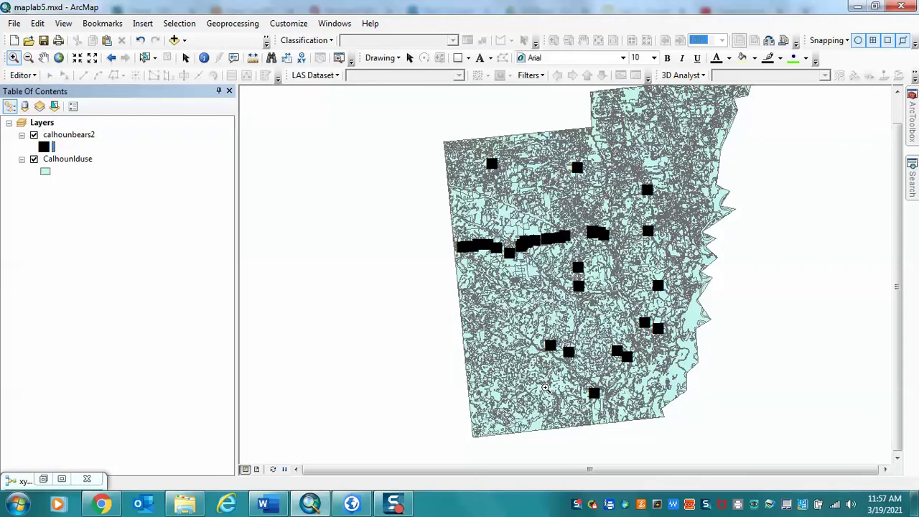